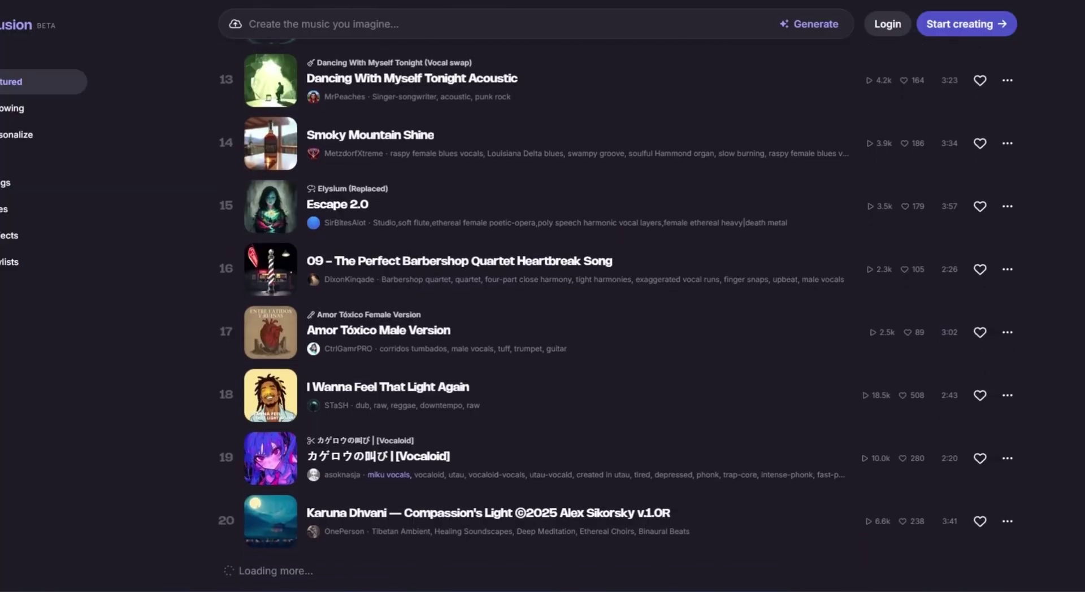
Scroll back up to the top of the Featured song list.
scroll(616, 316, "up", 10)
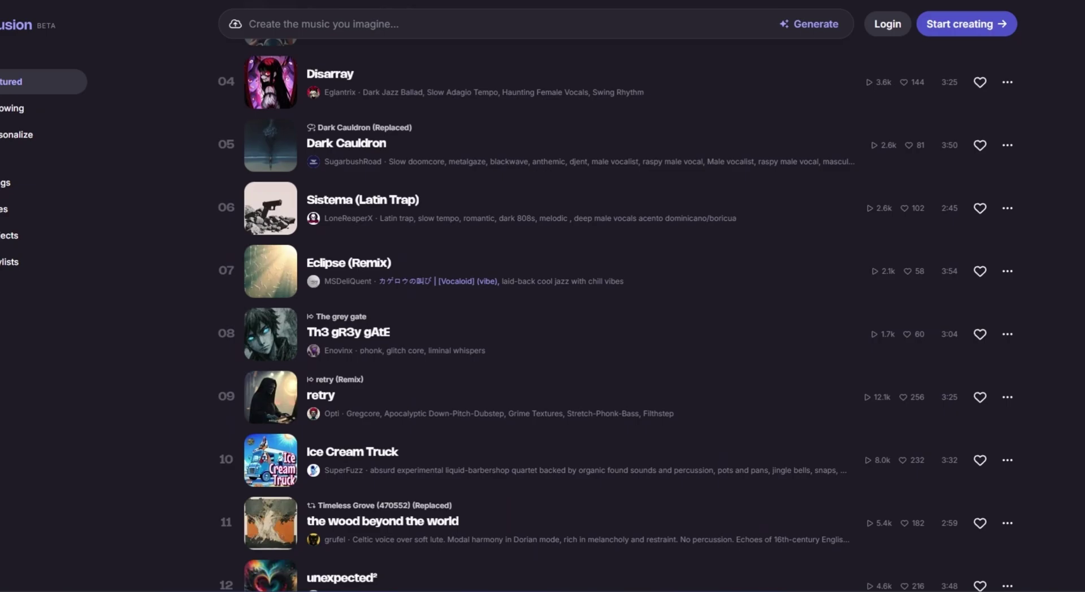
scroll(884, 59, "up", 8)
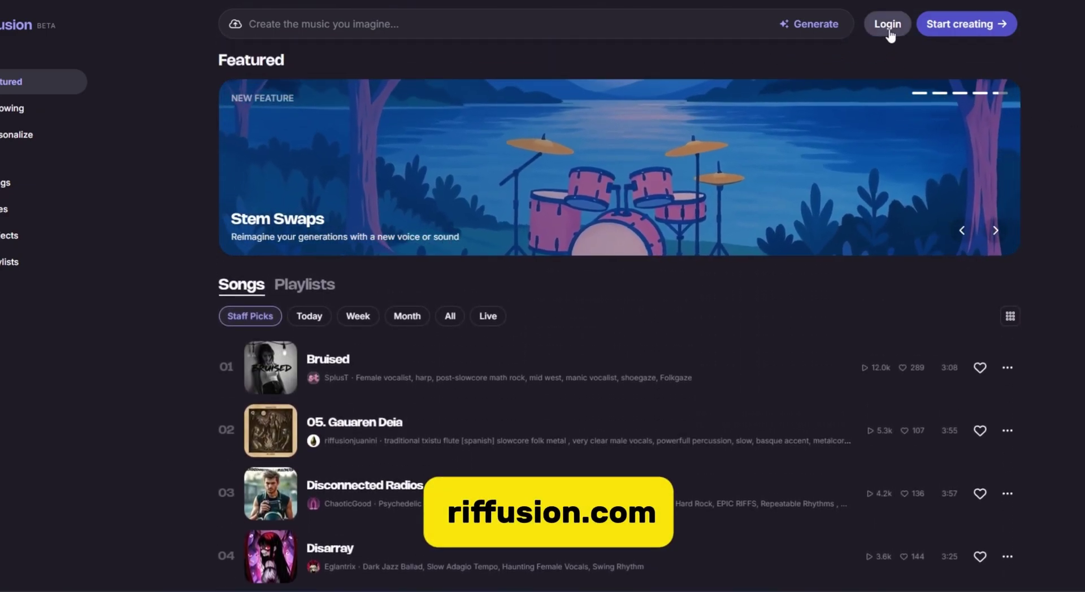
Sign in to Riffusion with a Google account, accept the terms and choose a username.
left_click(888, 26)
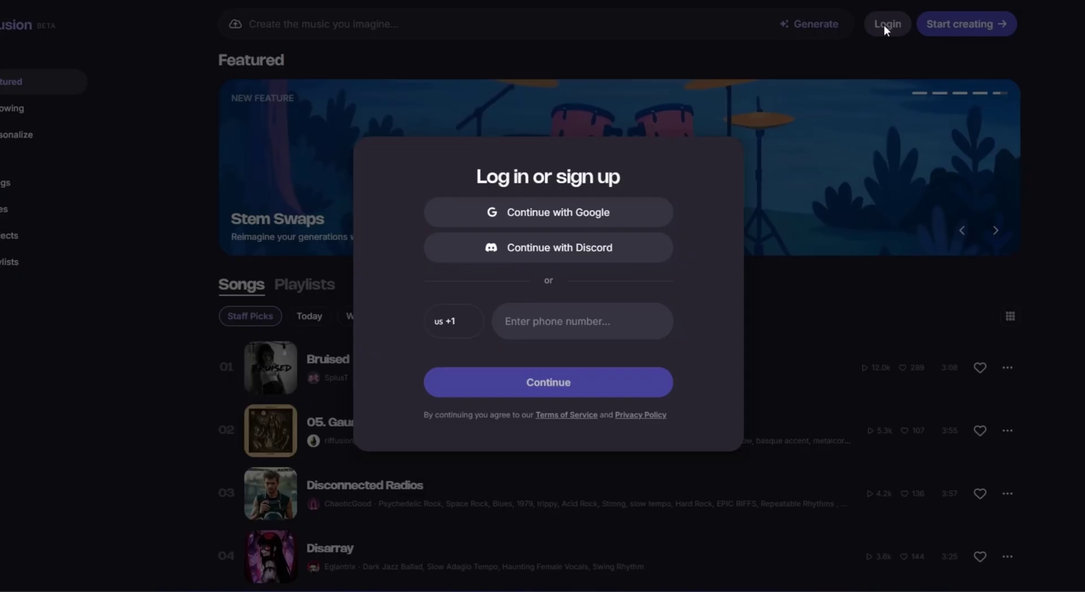
left_click(499, 225)
left_click(622, 235)
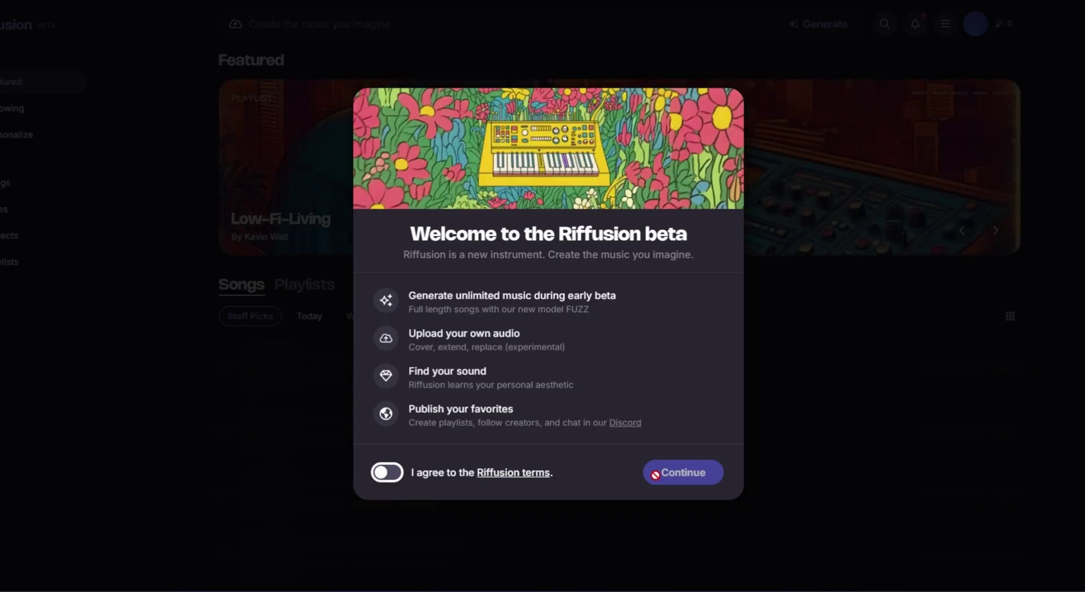
left_click(398, 473)
left_click(667, 474)
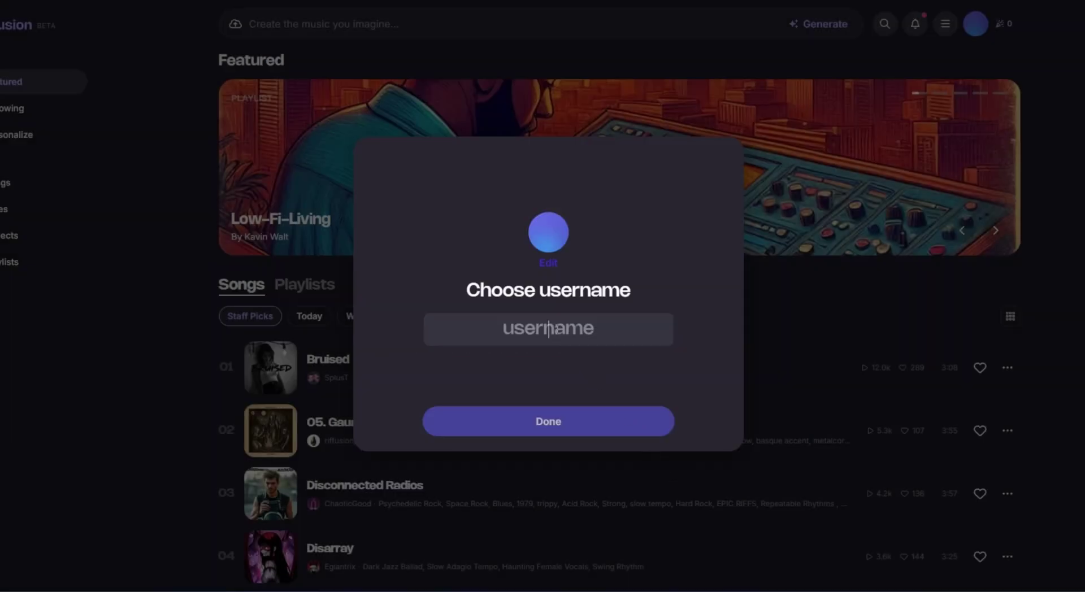
type("UltimatExplainer")
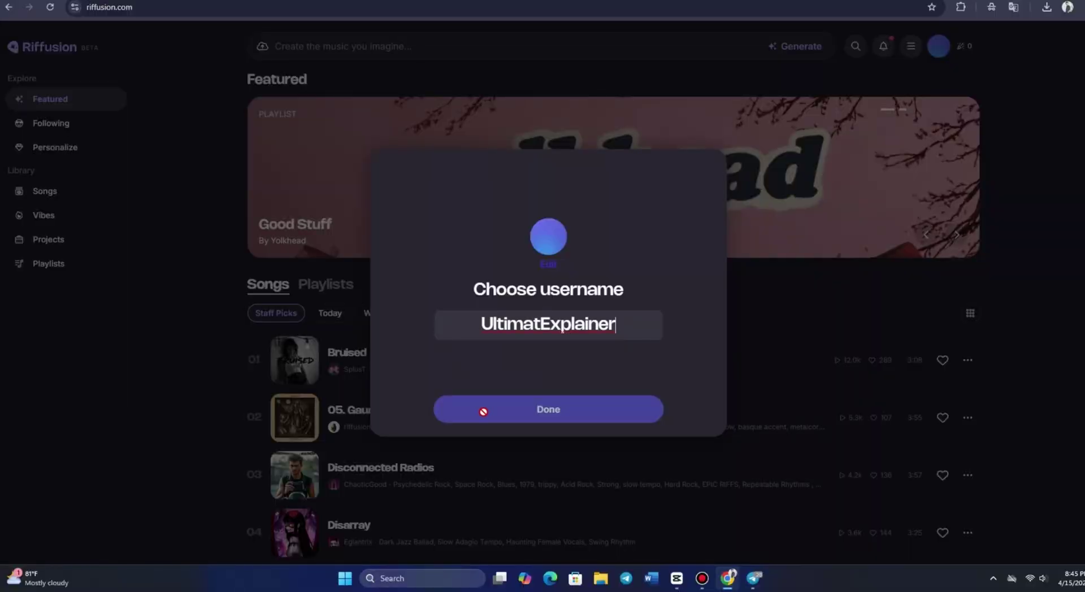
left_click(493, 417)
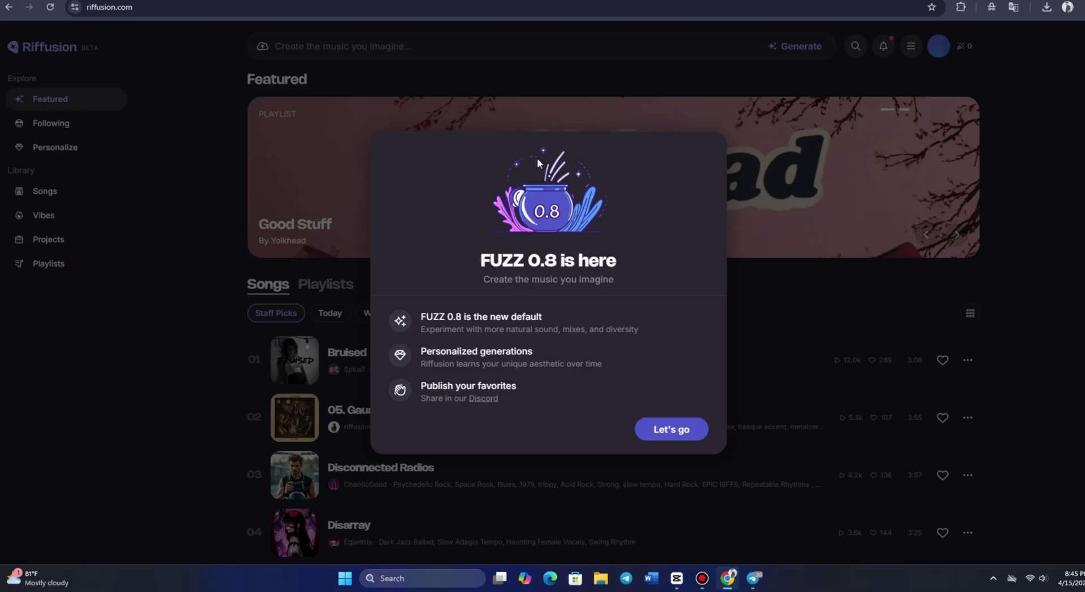
left_click(691, 440)
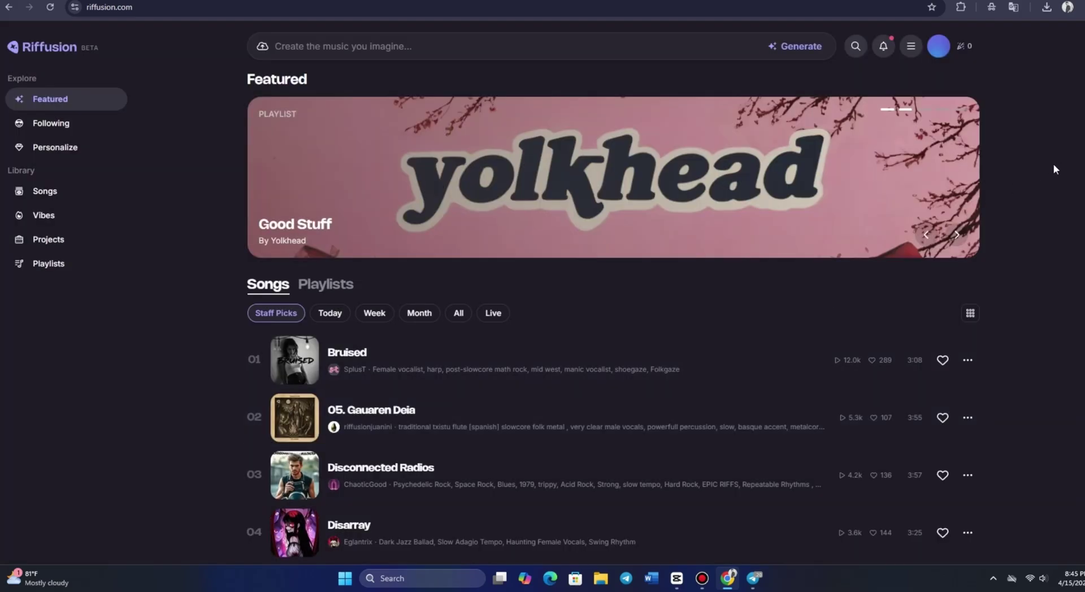
scroll(1008, 186, "down", 1)
scroll(1009, 187, "down", 10)
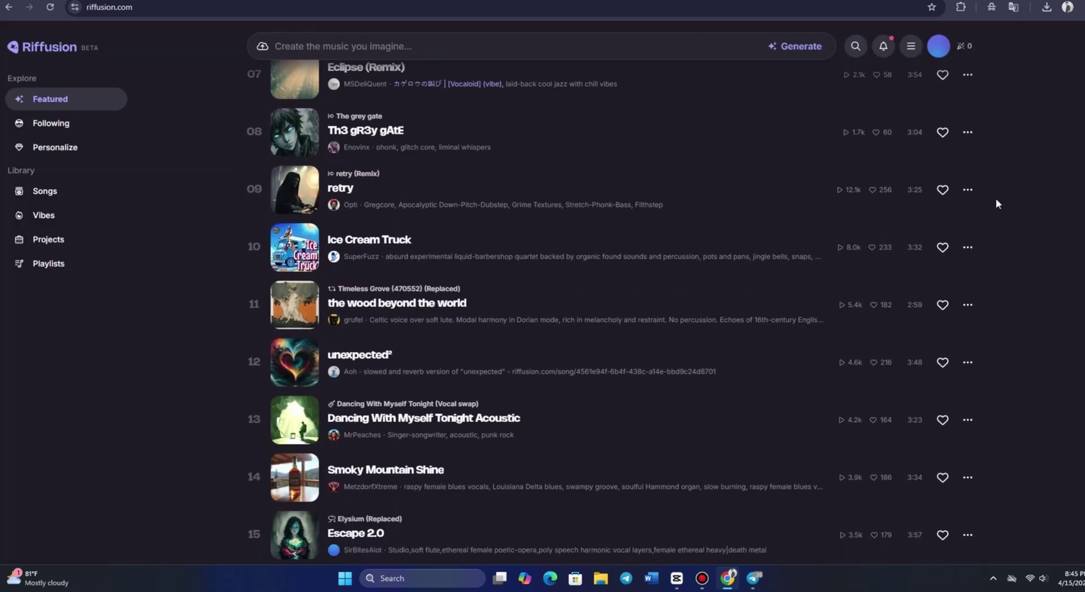
scroll(995, 199, "up", 12)
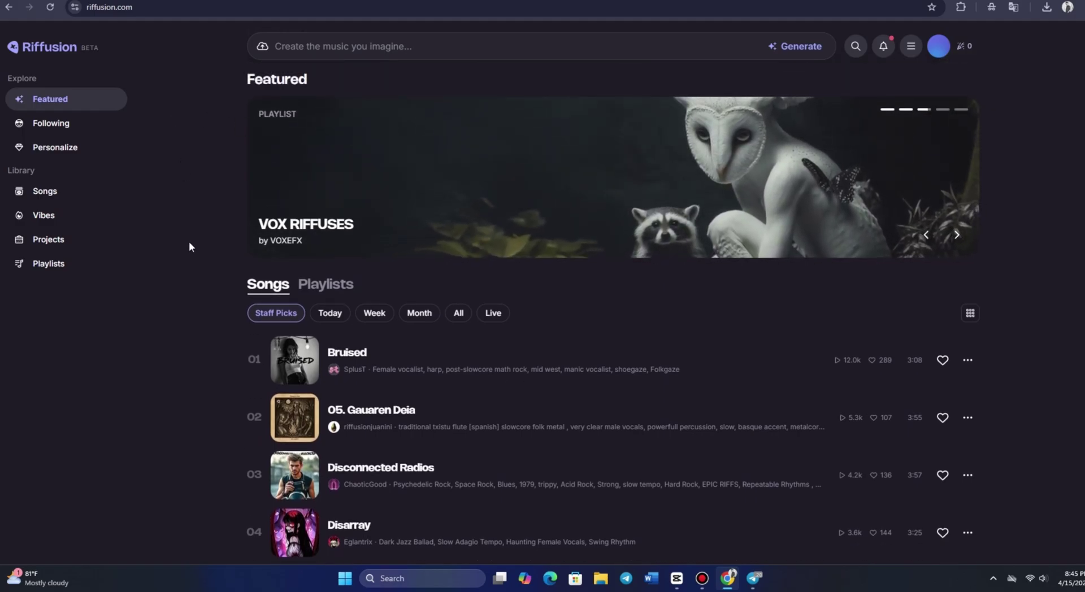
scroll(294, 164, "down", 4)
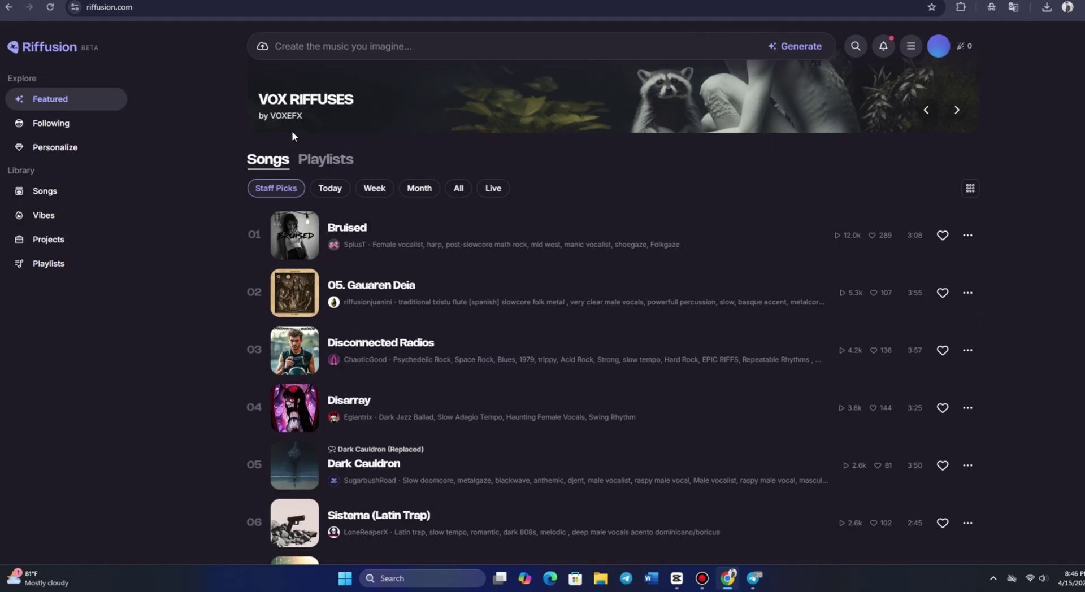
scroll(291, 173, "down", 5)
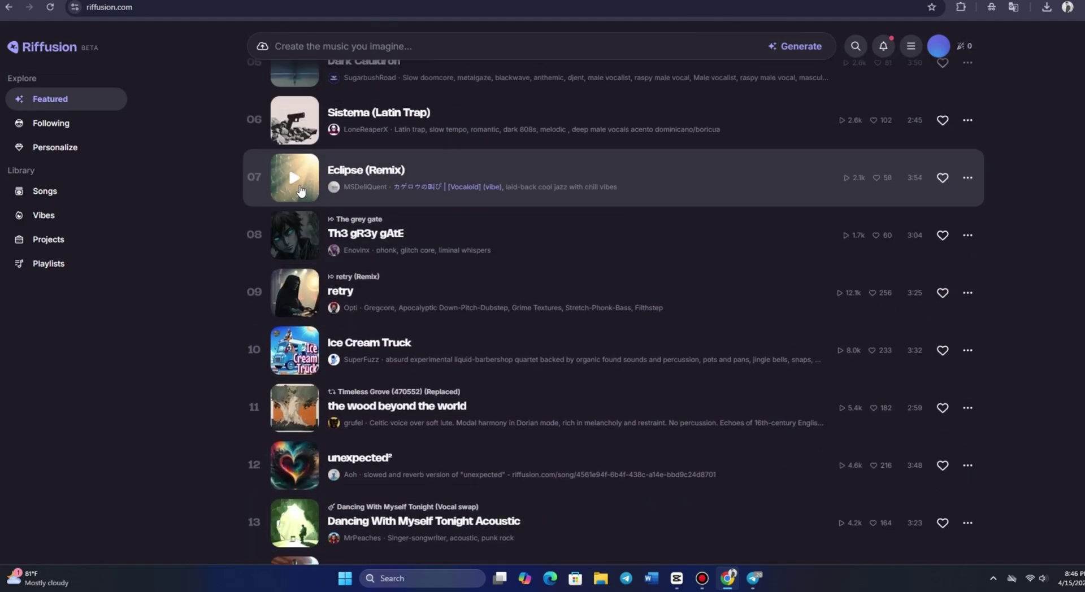
scroll(294, 179, "up", 6)
scroll(300, 191, "up", 3)
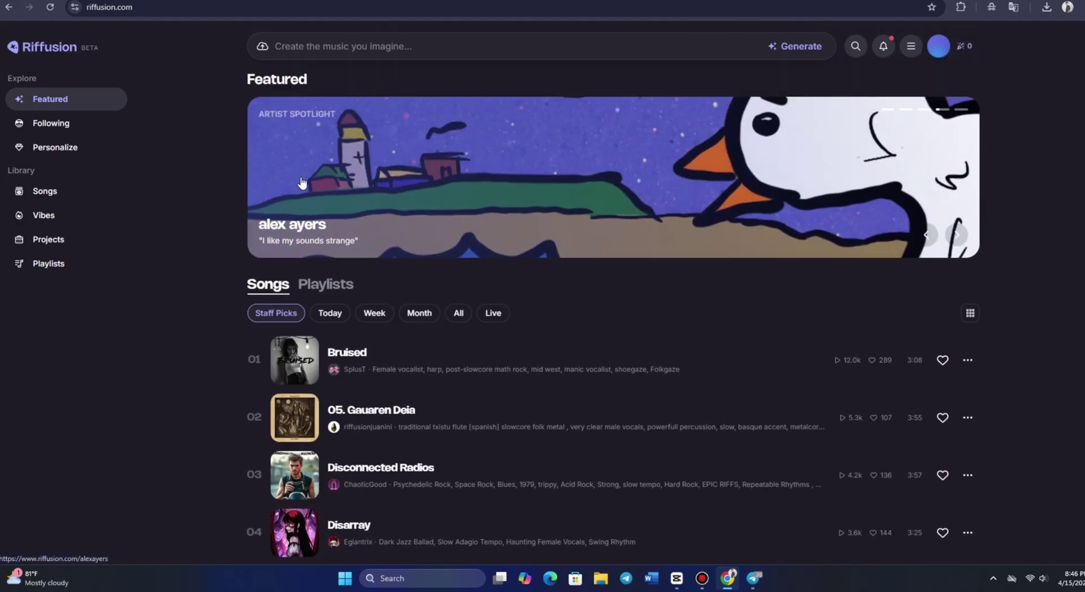
Enter 'a love song' as the music description in the song creation panel.
left_click(305, 48)
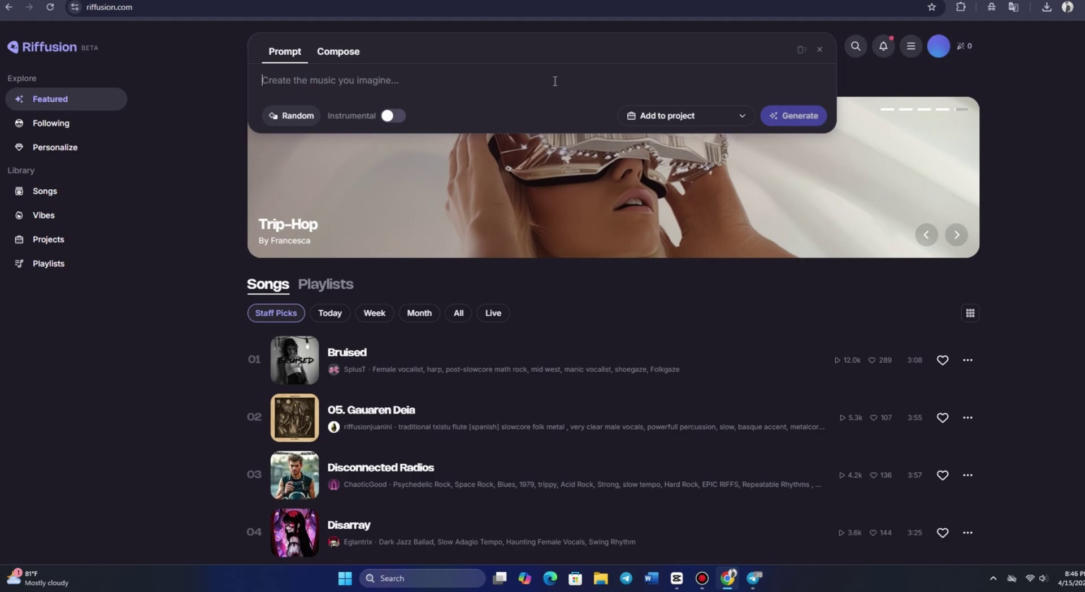
type("a love son")
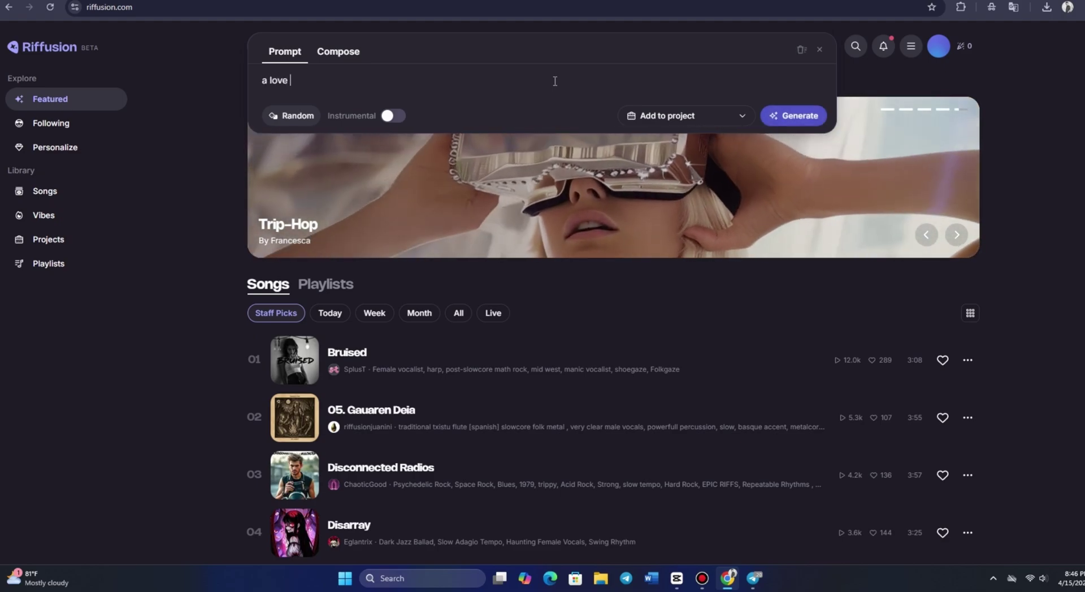
type("g")
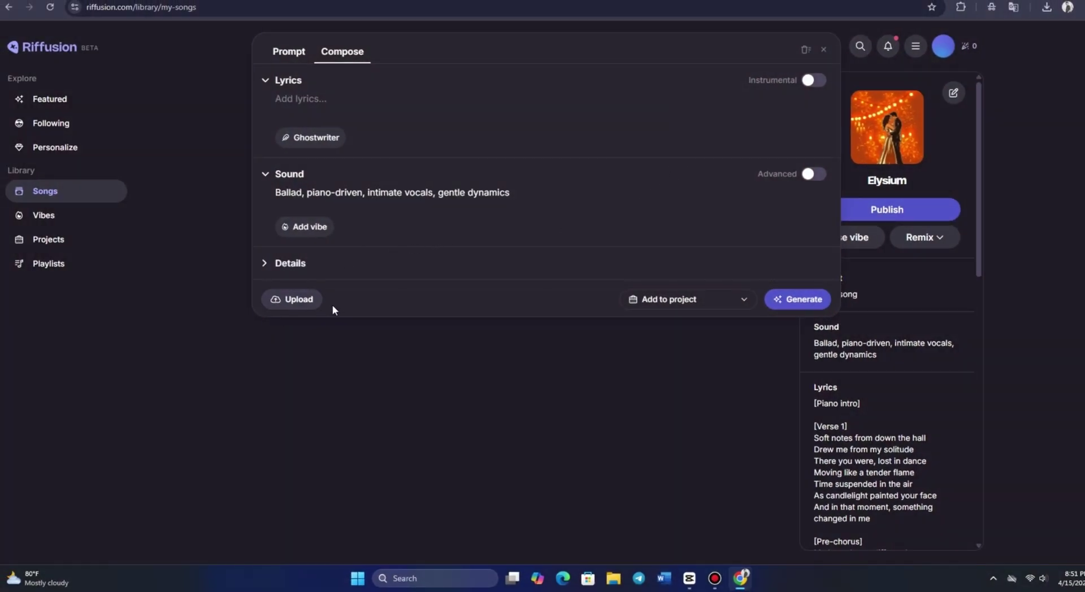
left_click(288, 301)
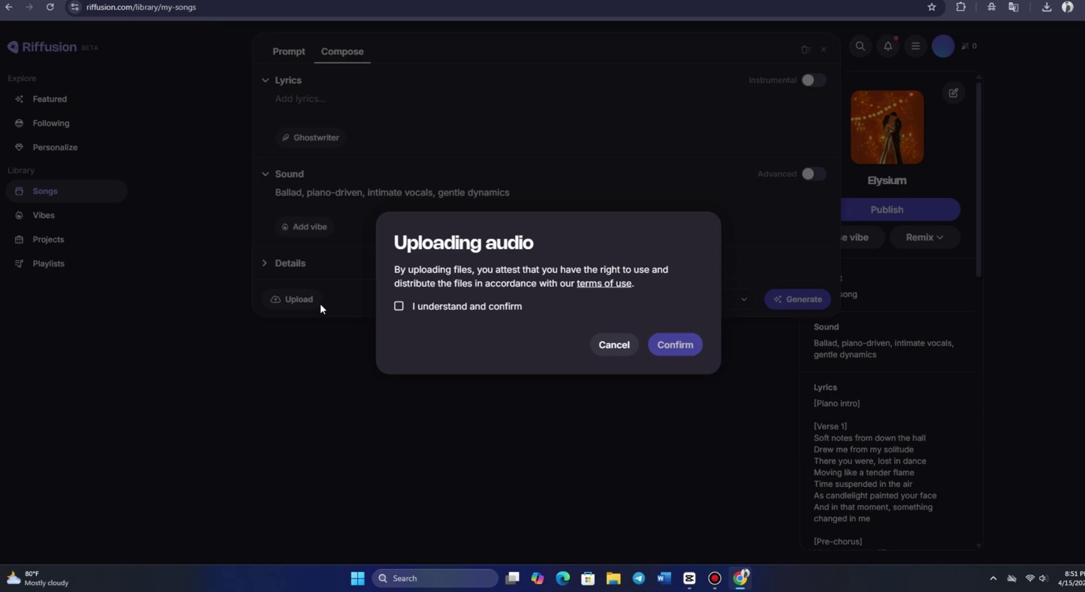
left_click_drag(394, 240, 545, 245)
left_click(546, 247)
left_click(398, 307)
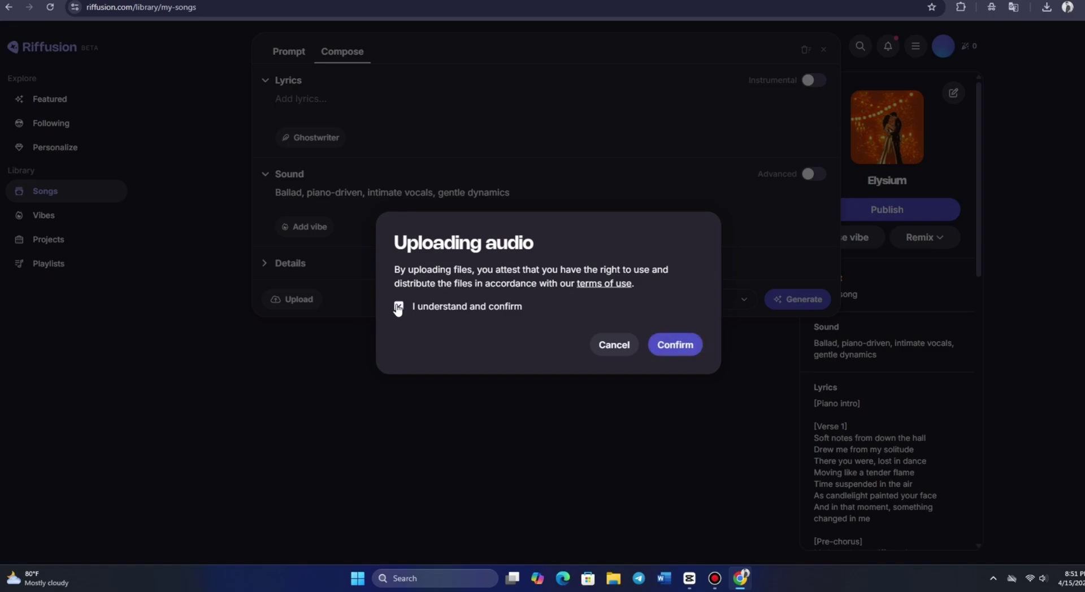
left_click(698, 346)
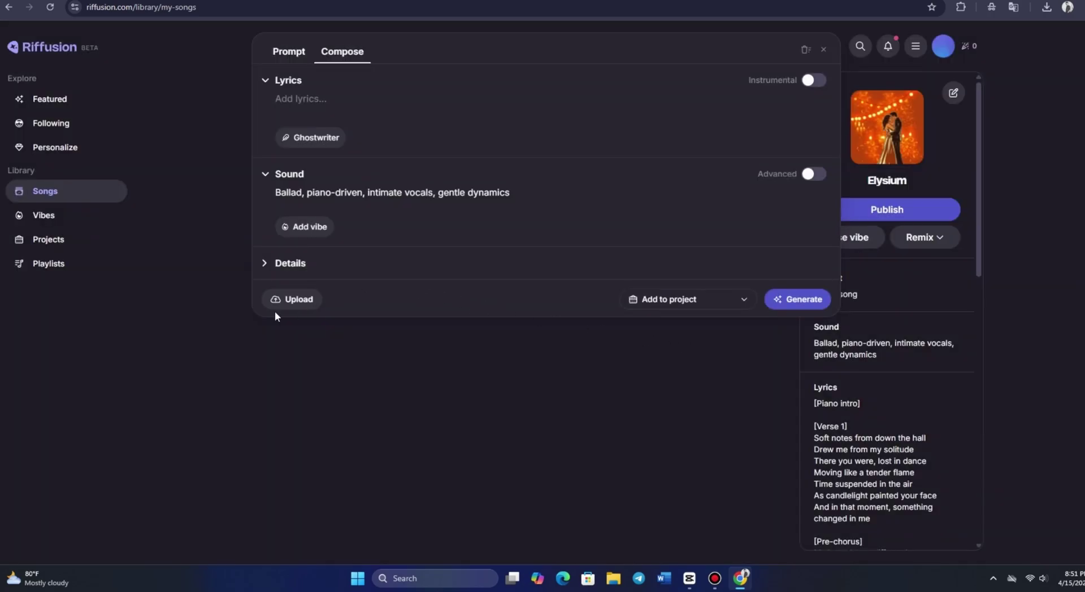
left_click(317, 302)
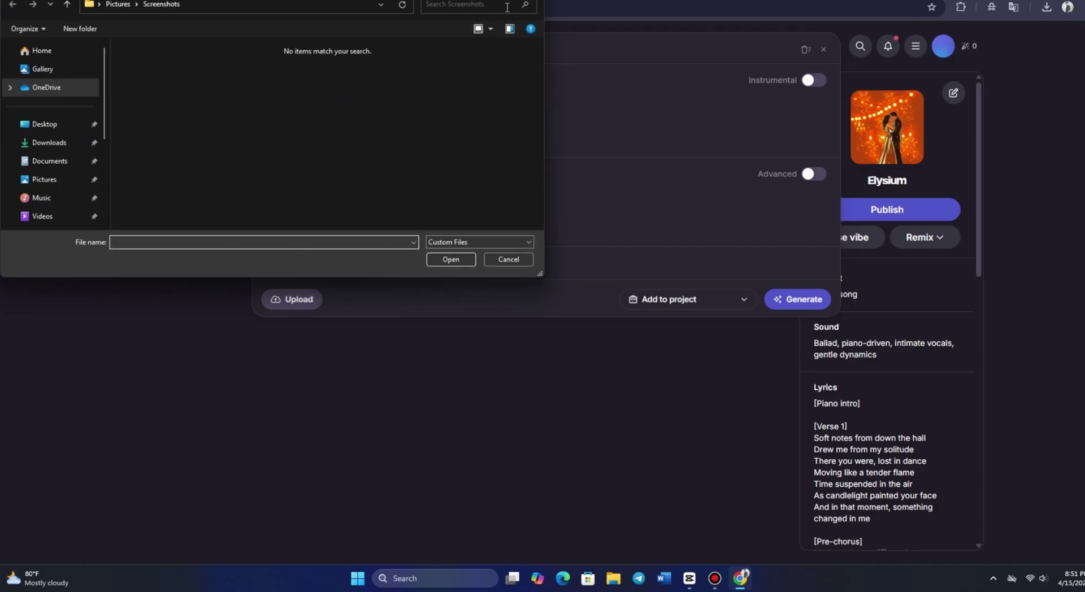
key("Escape")
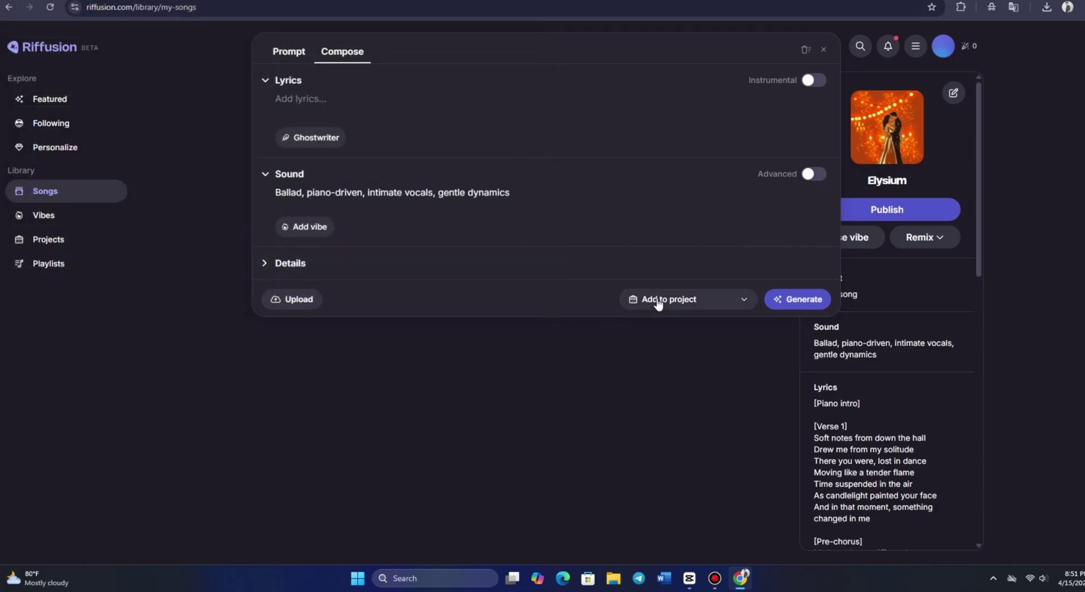
Close the Compose panel.
left_click(821, 51)
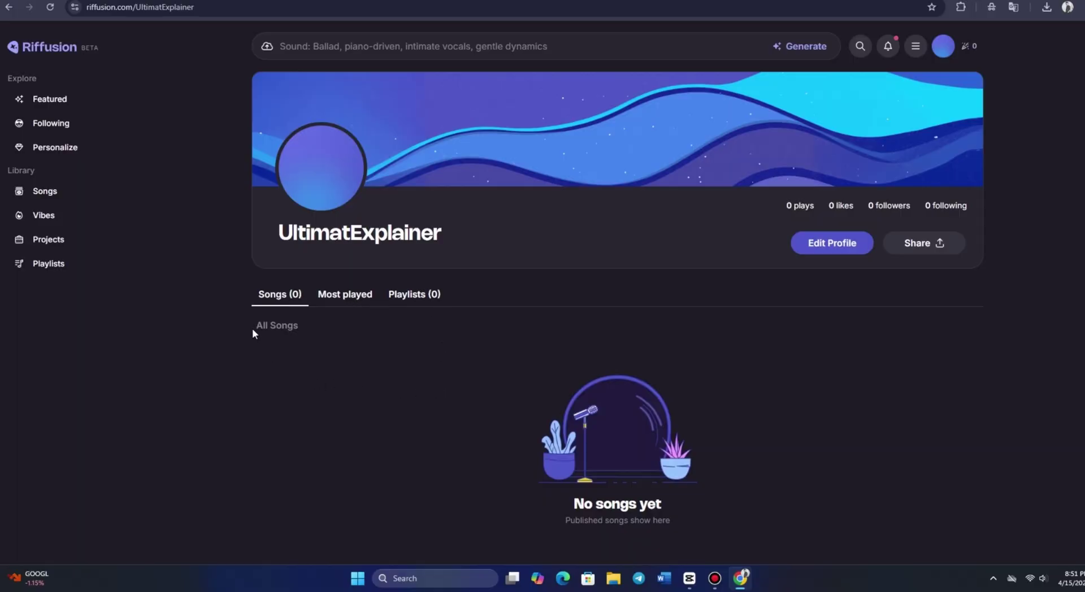
Open Personalize and browse its points, streak, journey, actions and upcoming levels.
left_click(70, 148)
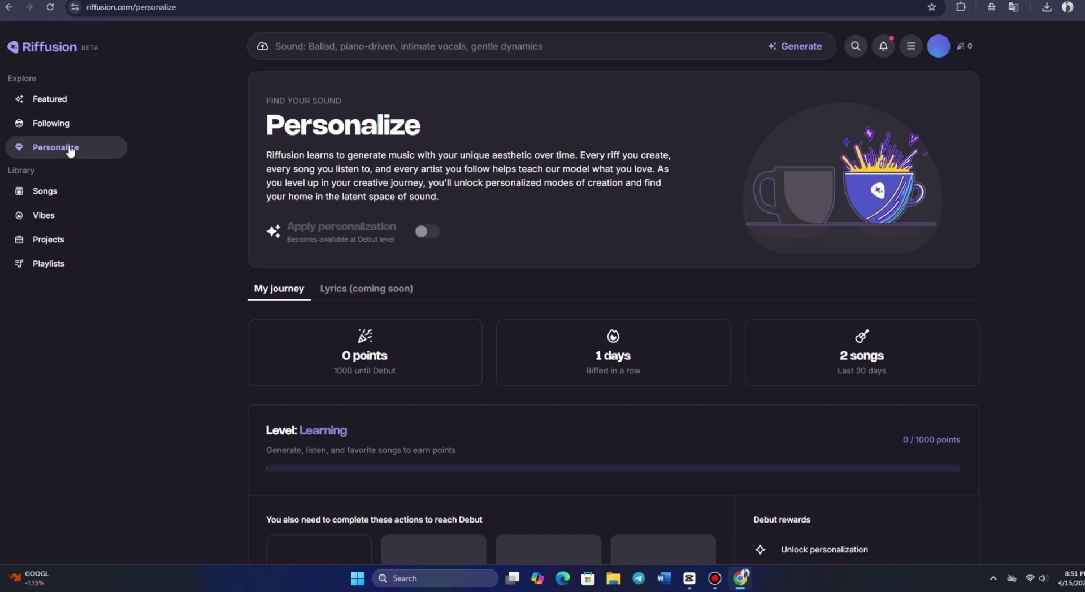
scroll(1081, 214, "down", 3)
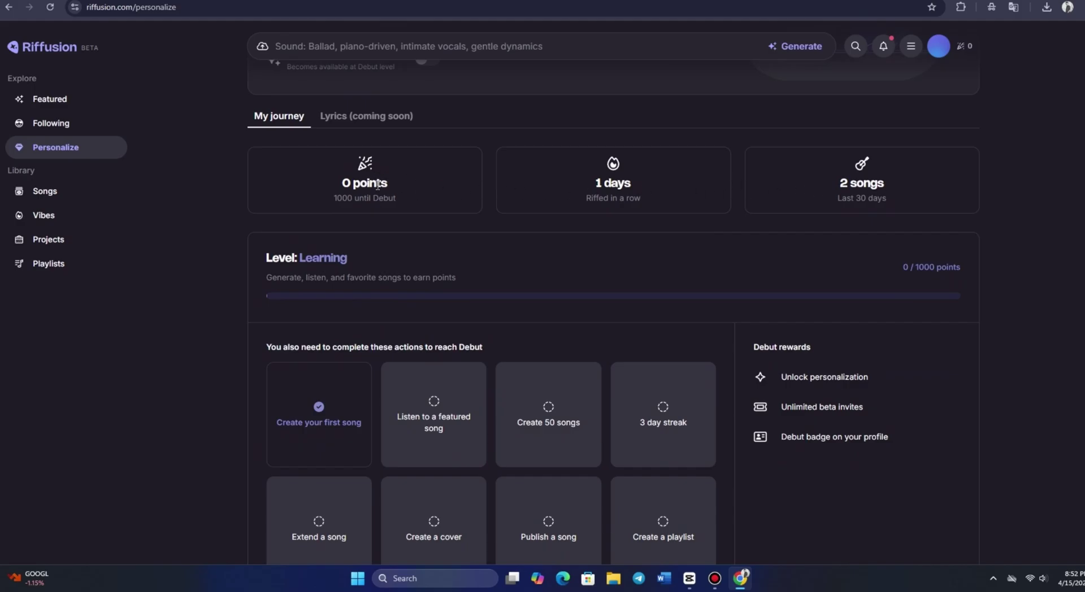
scroll(1001, 300, "down", 4)
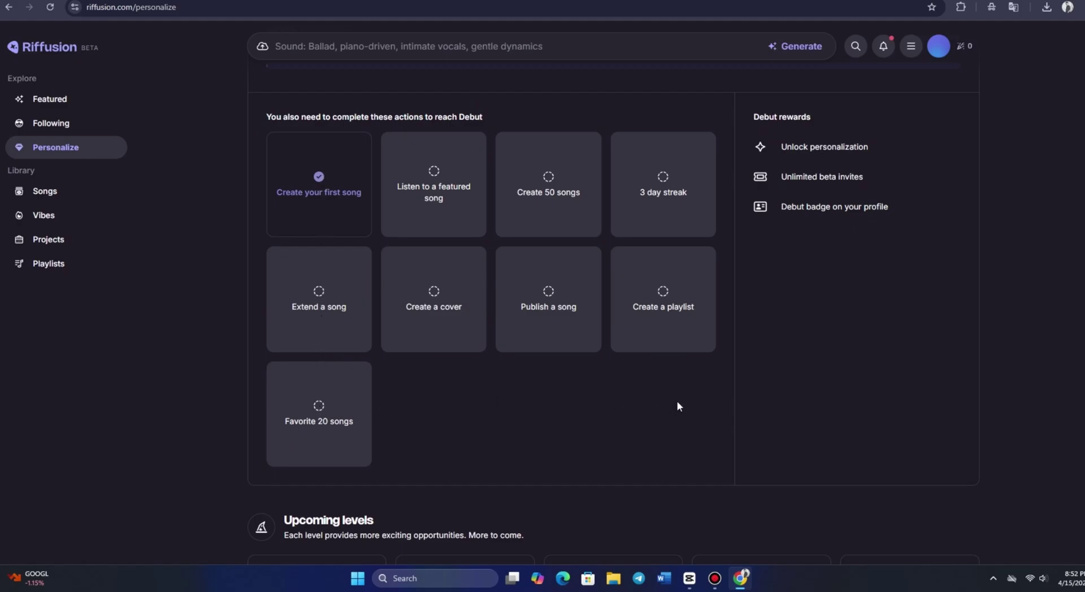
scroll(679, 406, "down", 3)
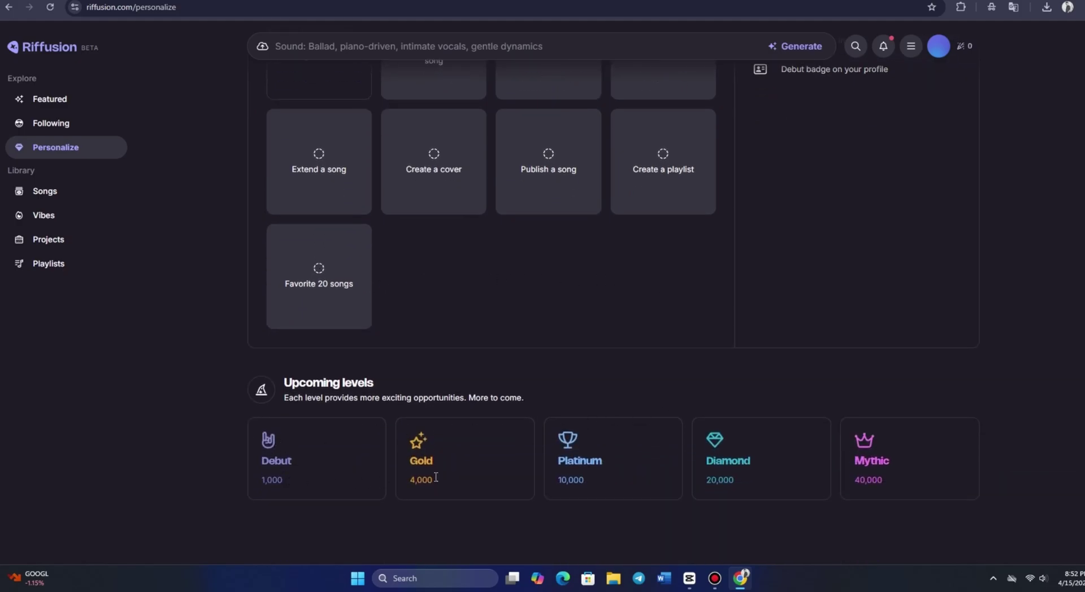
scroll(1008, 403, "up", 10)
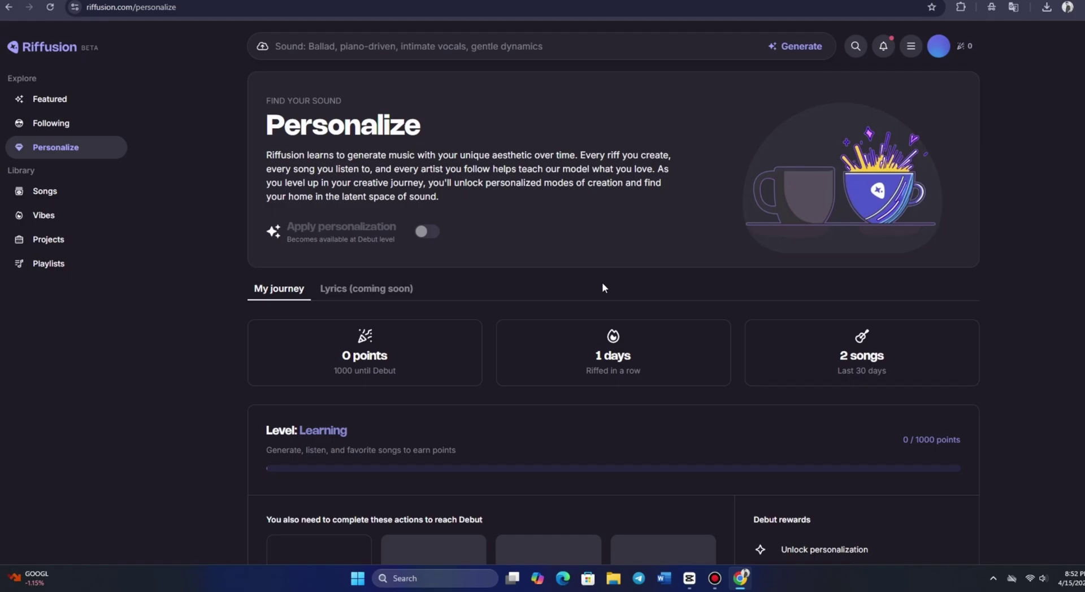
scroll(1026, 342, "down", 10)
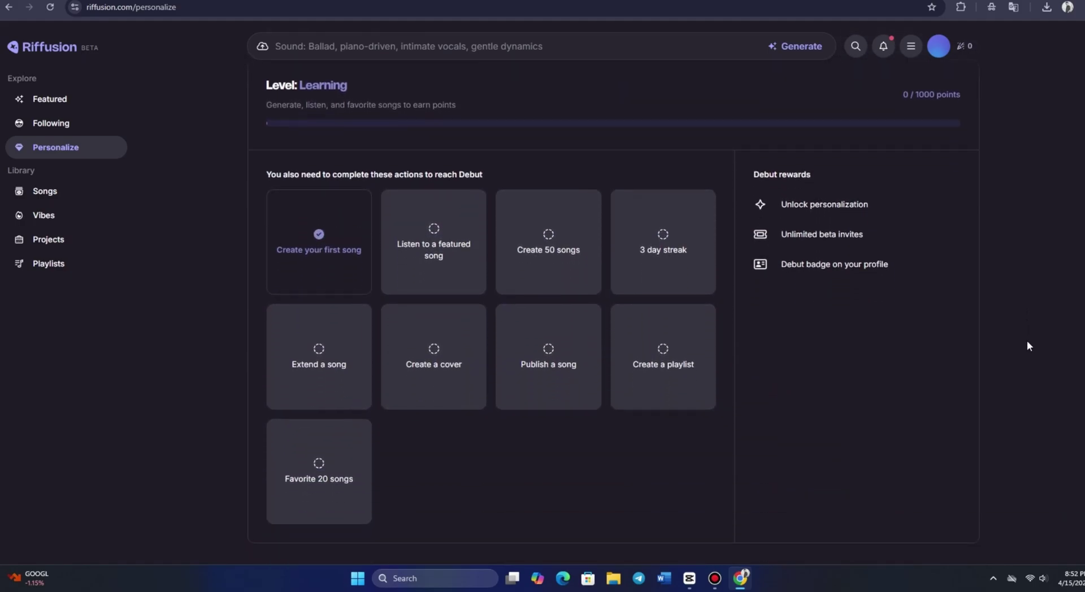
scroll(1026, 349, "up", 8)
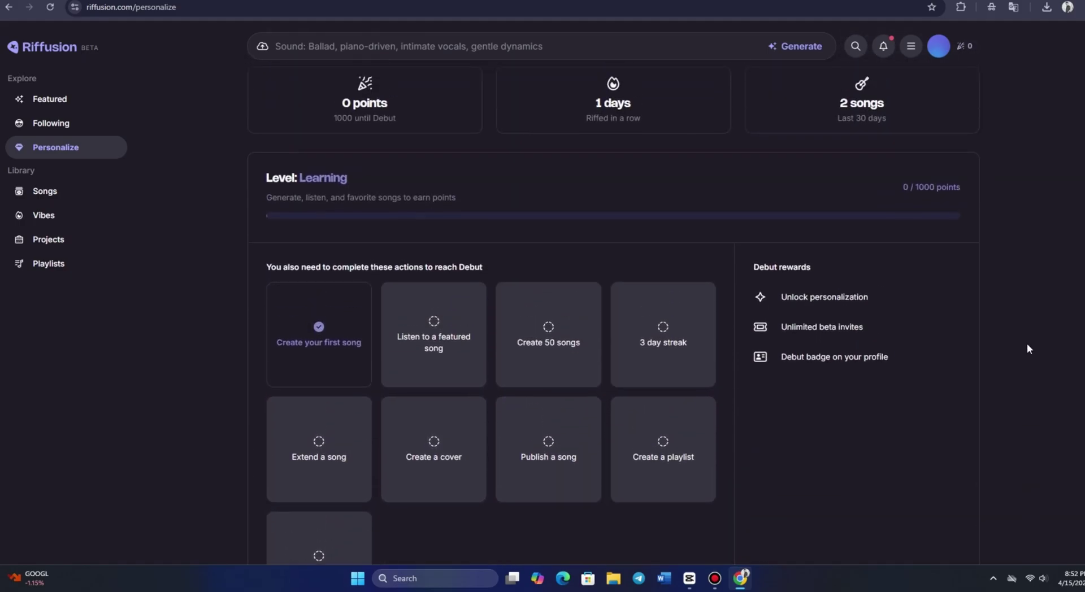
scroll(1028, 349, "up", 1)
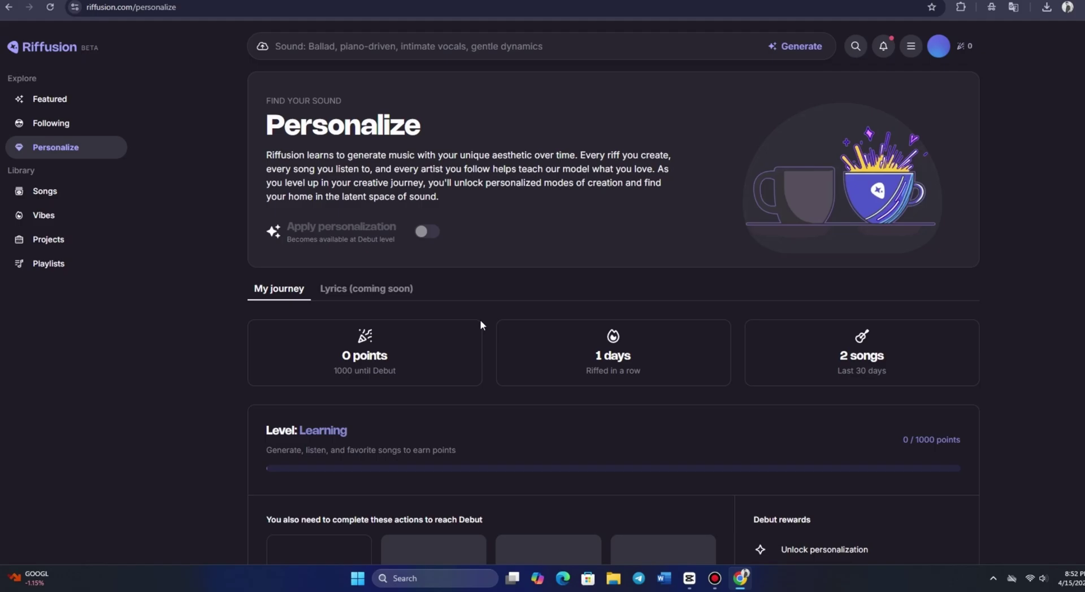
scroll(480, 324, "down", 10)
scroll(577, 165, "down", 10)
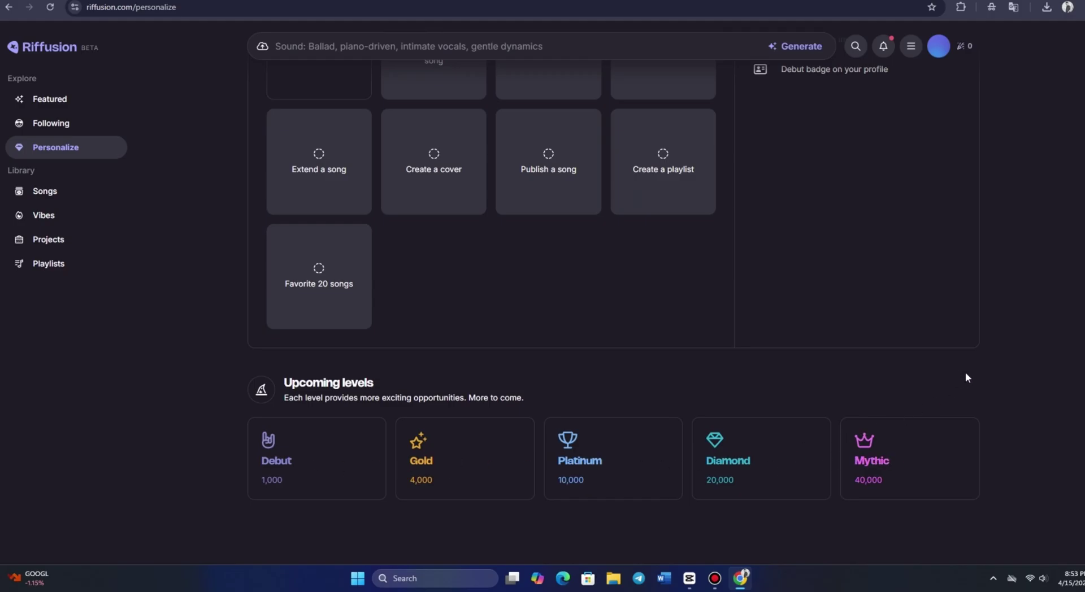
scroll(968, 372, "up", 7)
scroll(972, 375, "up", 3)
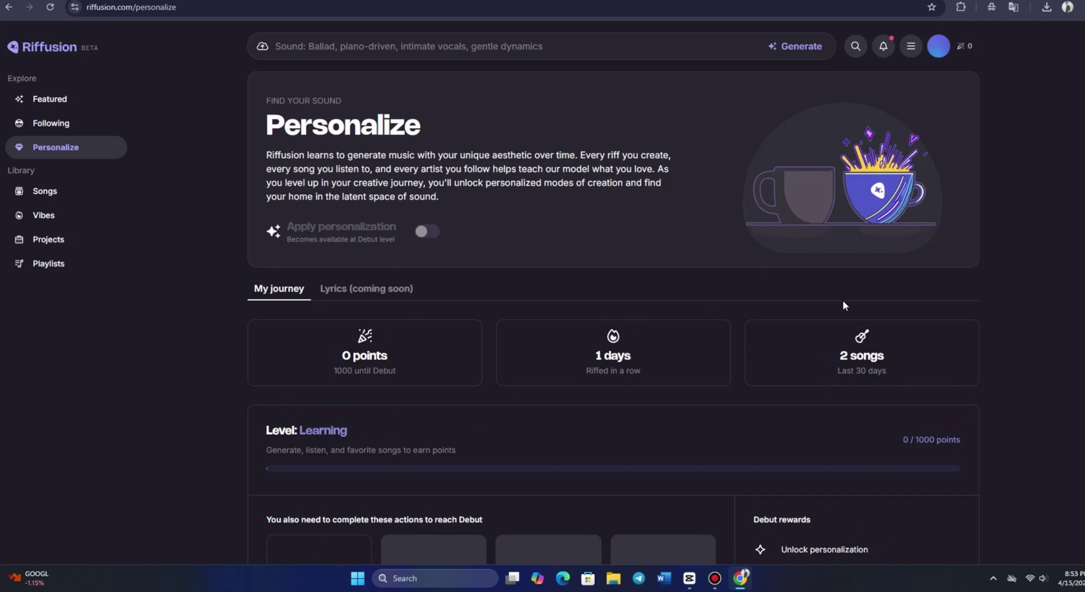
In Playlists, view the New playlist form, close it unused, and open the app menu.
left_click(40, 266)
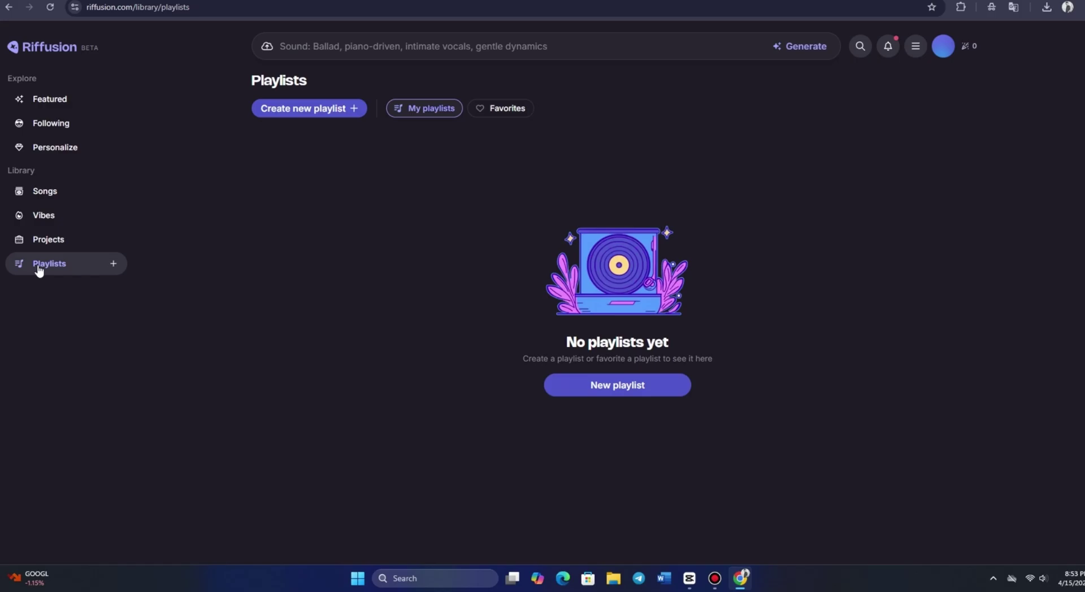
left_click(611, 387)
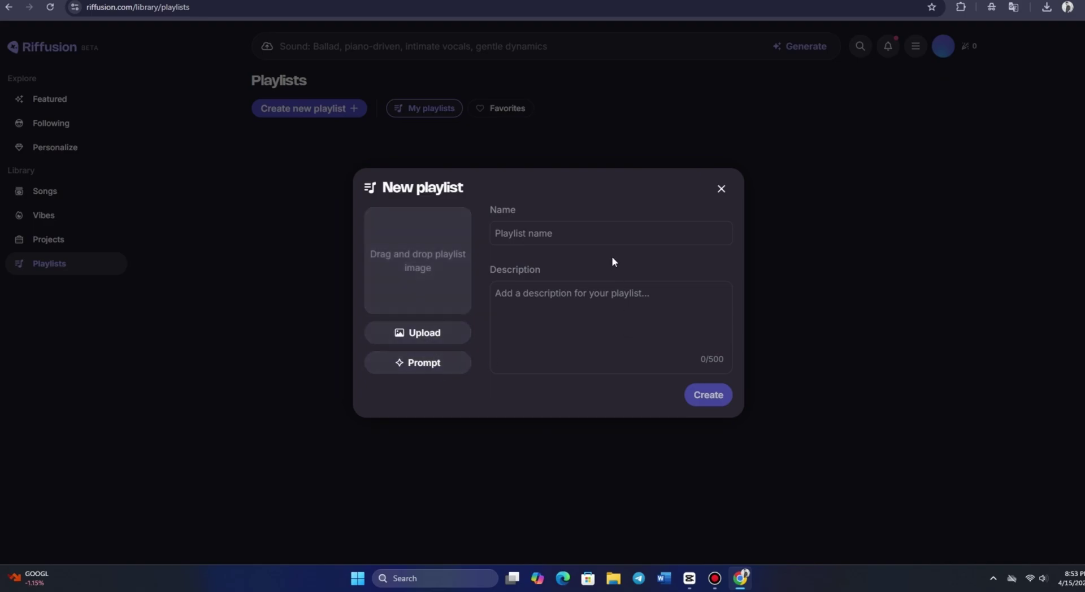
left_click(722, 190)
left_click(916, 46)
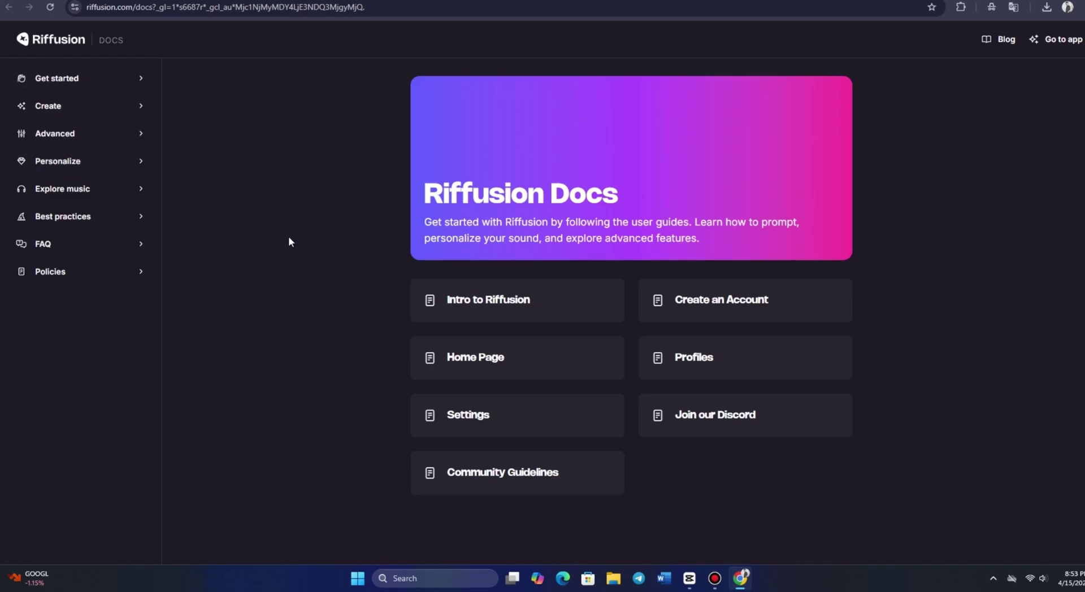
Return from the Docs to the Featured home page via the Riffusion logo.
left_click(23, 41)
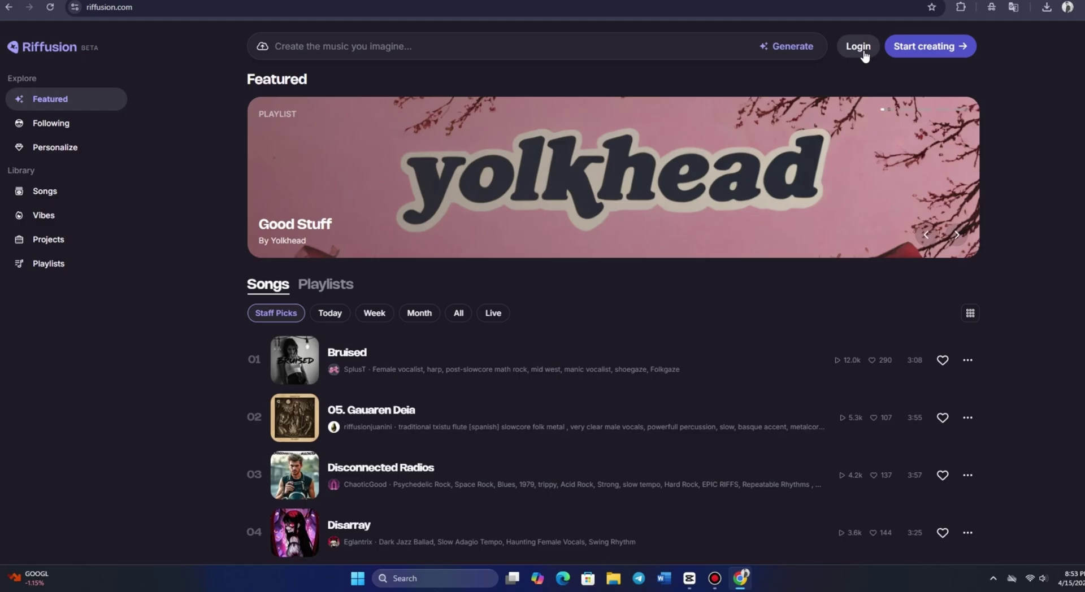
Toggle the Moderate lyrics setting on and off twice, leaving it off.
scroll(761, 104, "down", 5)
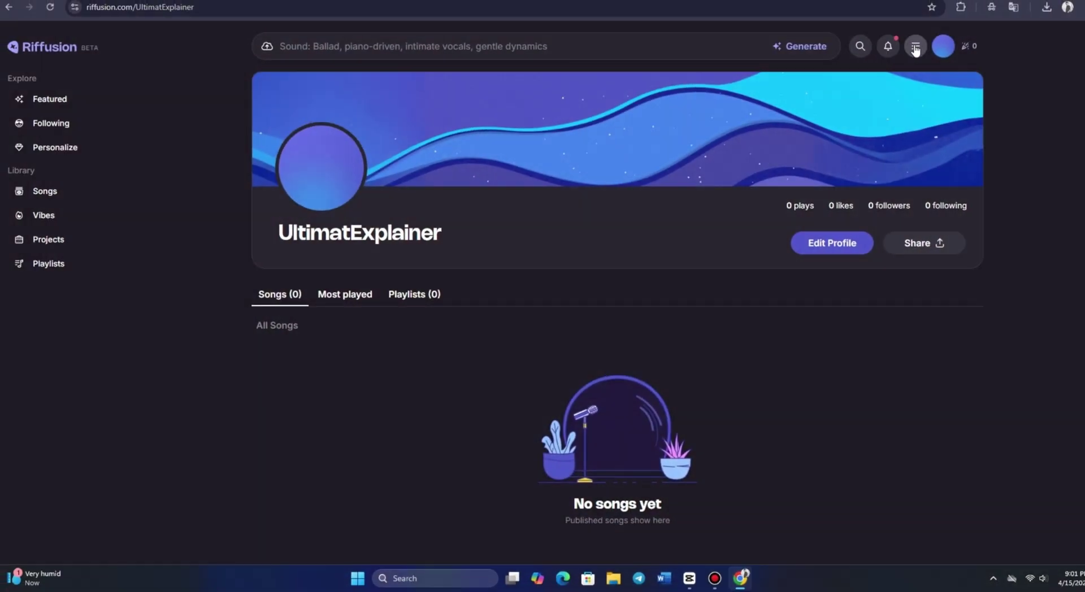
left_click(916, 48)
mouse_move(890, 118)
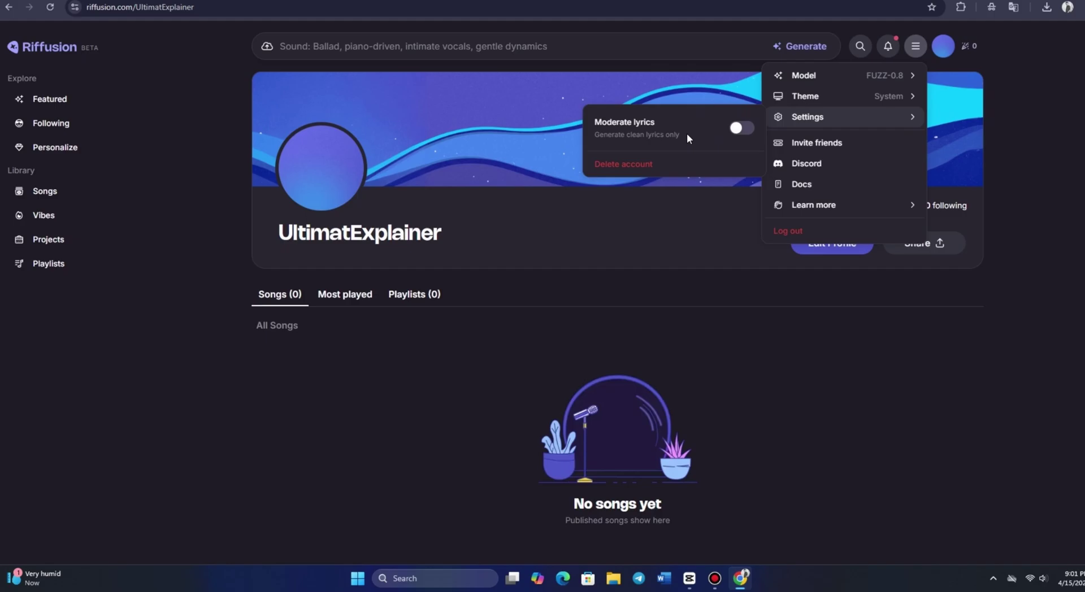
left_click(742, 131)
left_click(741, 131)
left_click(741, 131)
left_click(742, 131)
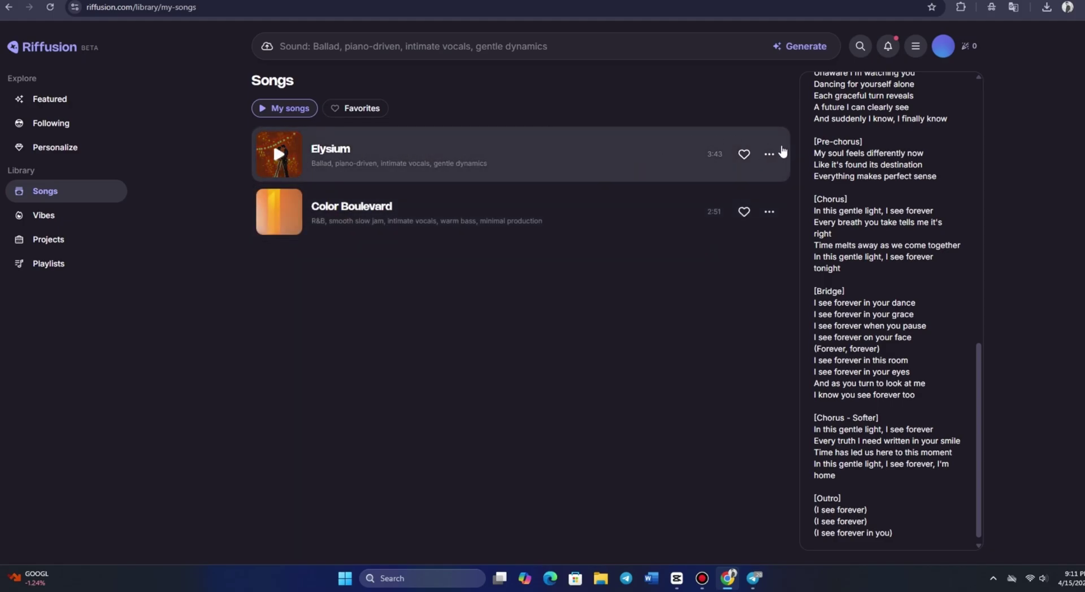
Scroll Elysium's details panel down through its lyrics and back to the top.
scroll(885, 170, "up", 6)
scroll(882, 207, "up", 5)
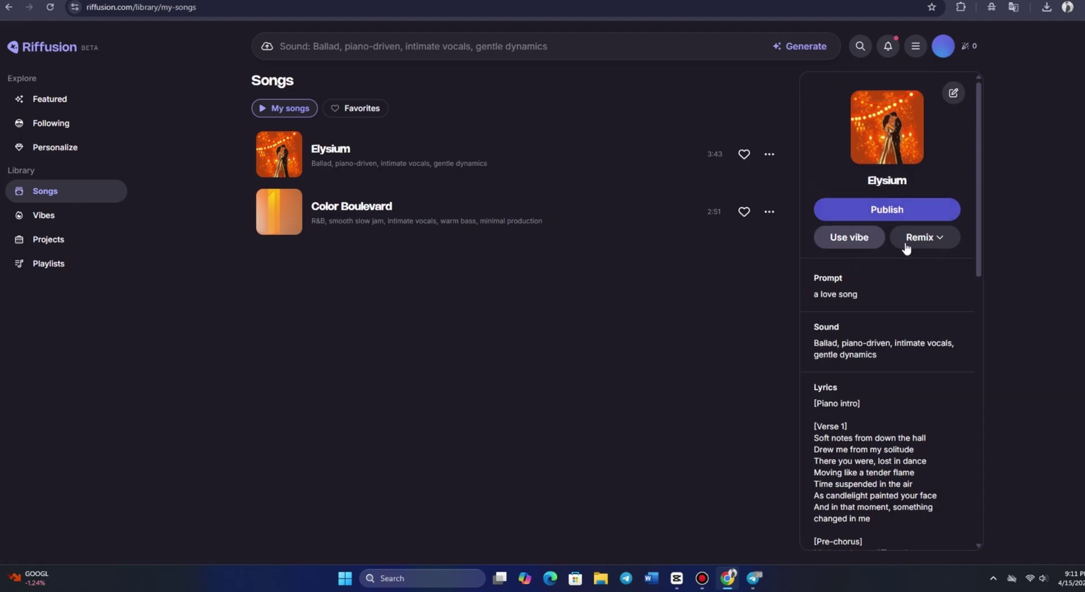
scroll(898, 279, "down", 1)
scroll(898, 283, "down", 10)
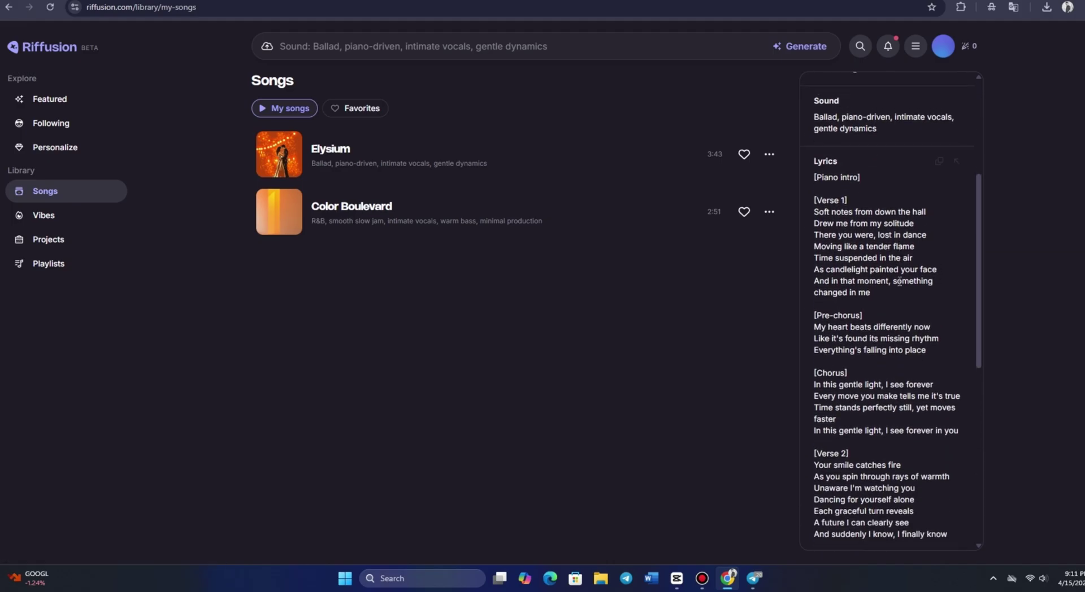
scroll(904, 290, "down", 1)
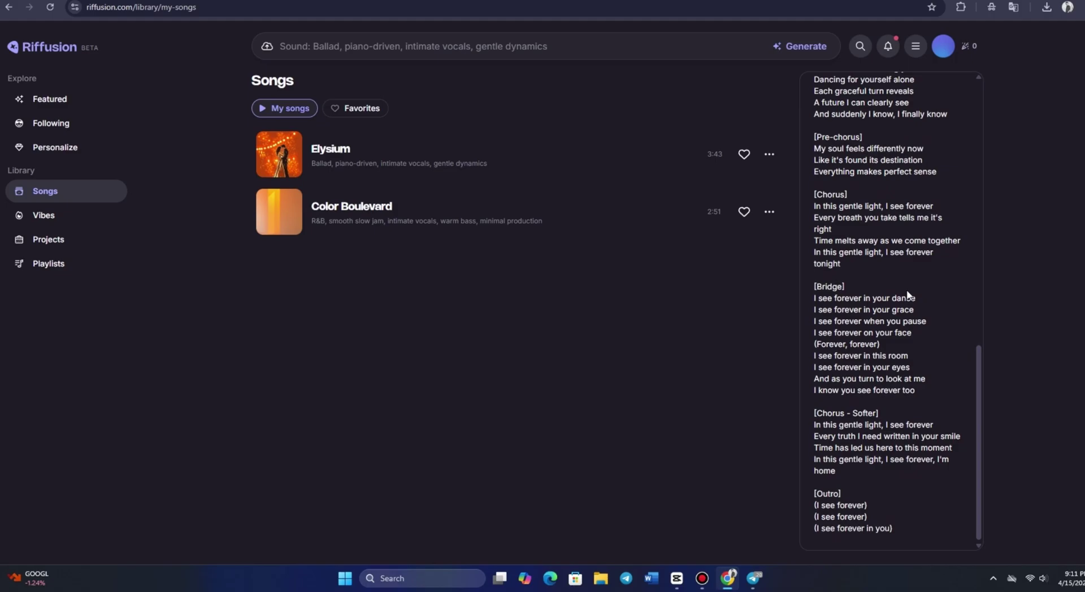
scroll(931, 323, "up", 11)
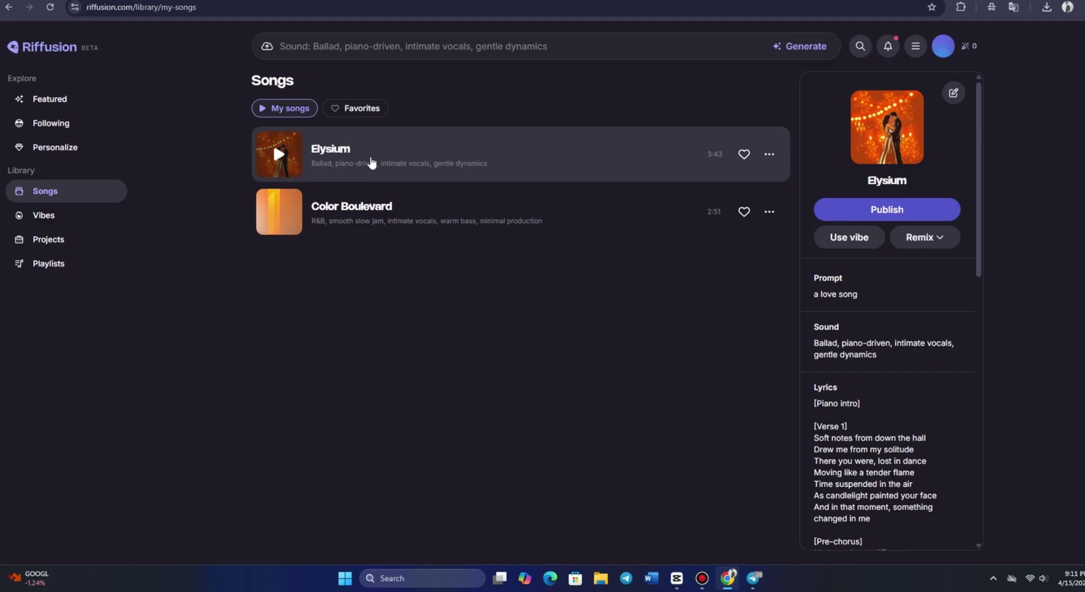
Play Elysium and look over its more-actions menu without choosing anything.
left_click(371, 160)
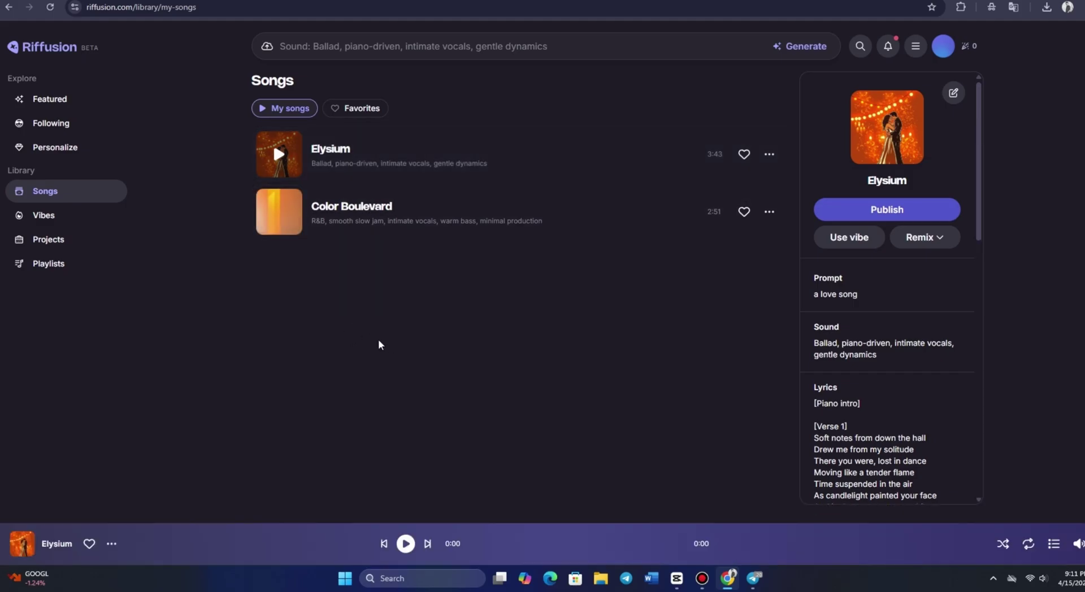
left_click(328, 152)
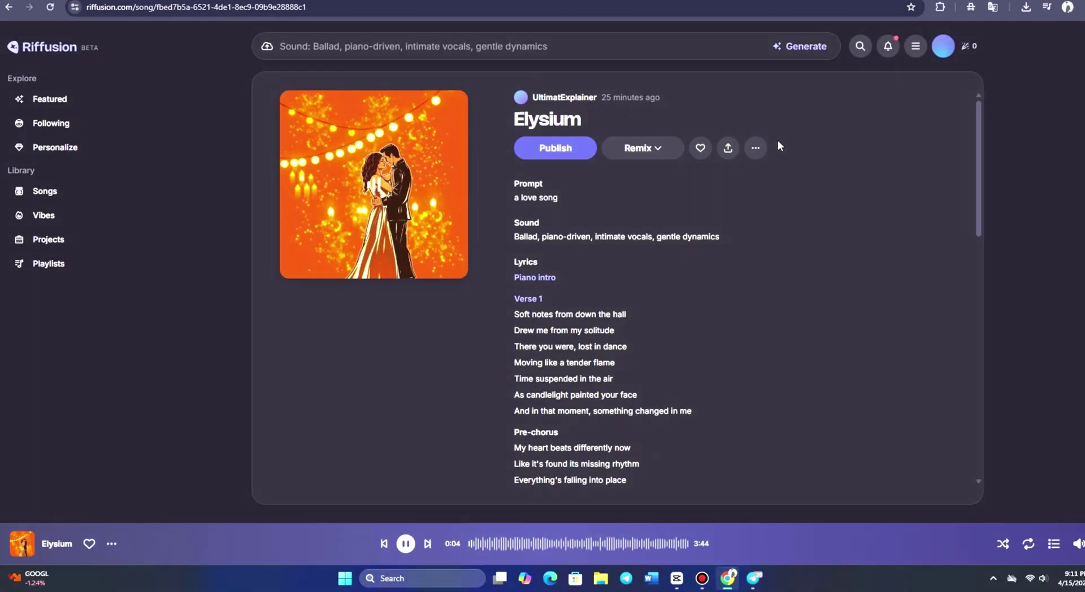
left_click(756, 149)
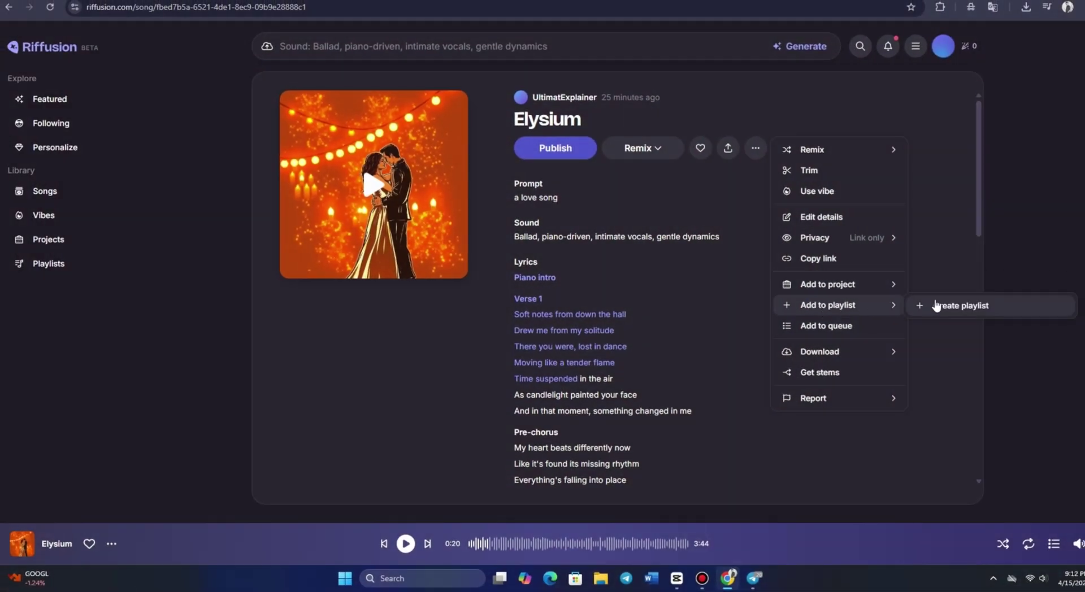
mouse_move(855, 356)
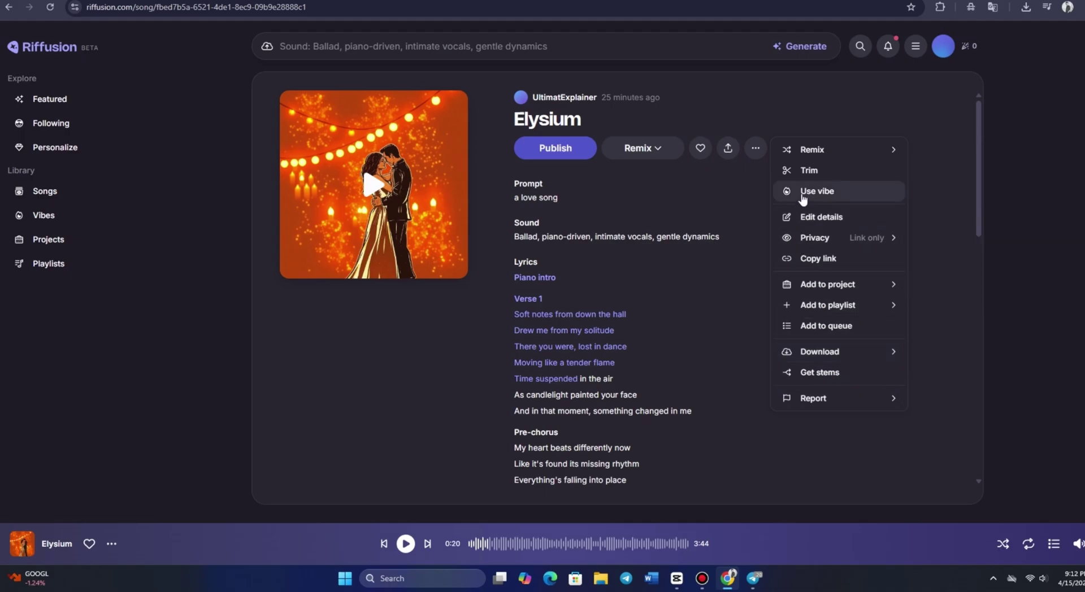
mouse_move(876, 240)
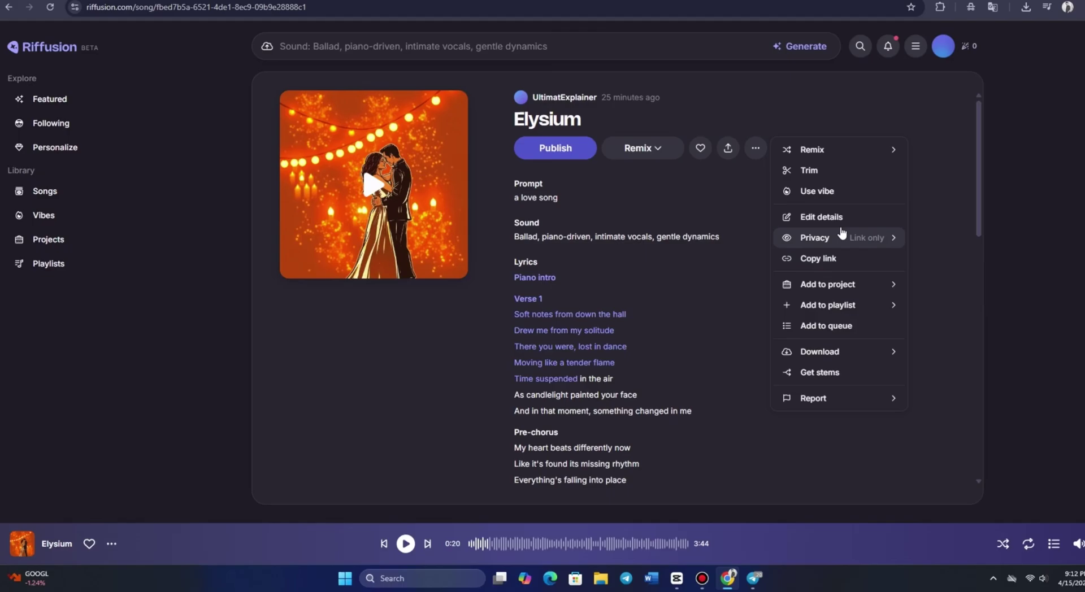
mouse_move(834, 149)
left_click(1043, 88)
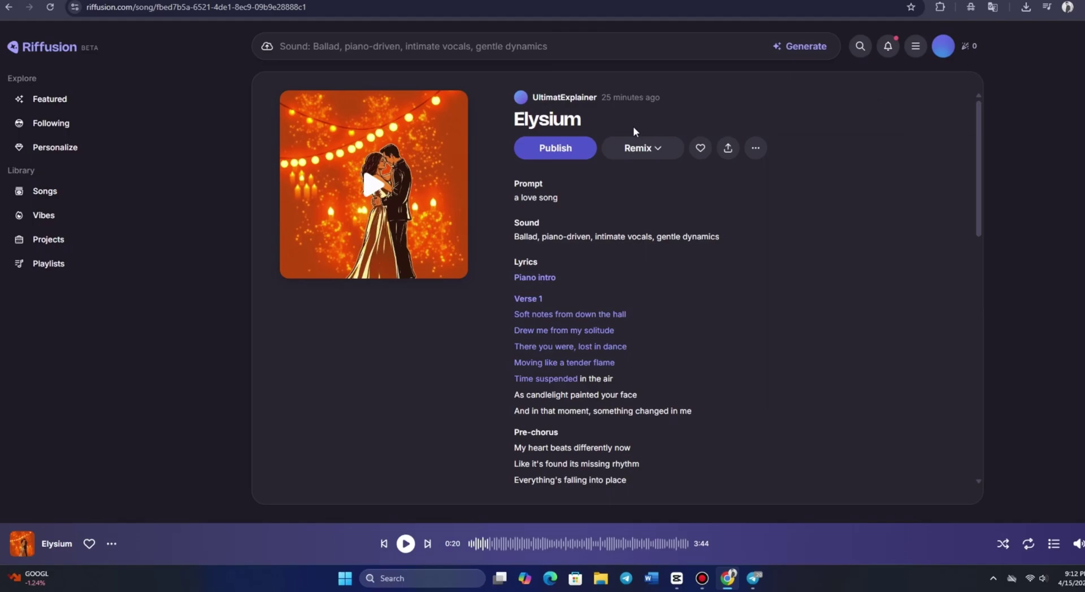
Go back through the home page to My songs and open Elysium's options menu.
left_click(70, 48)
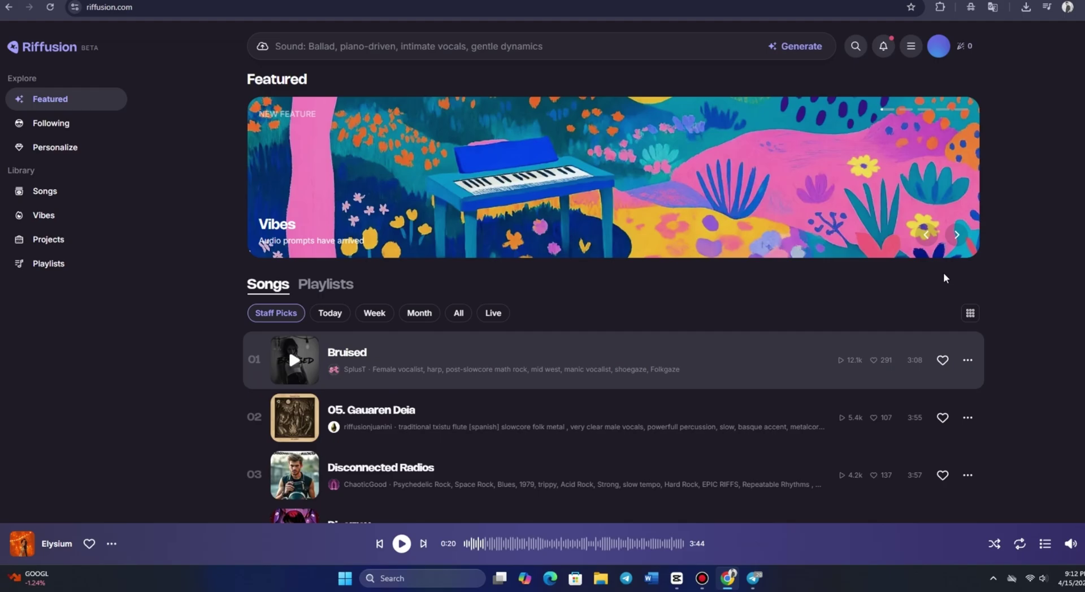
left_click(46, 195)
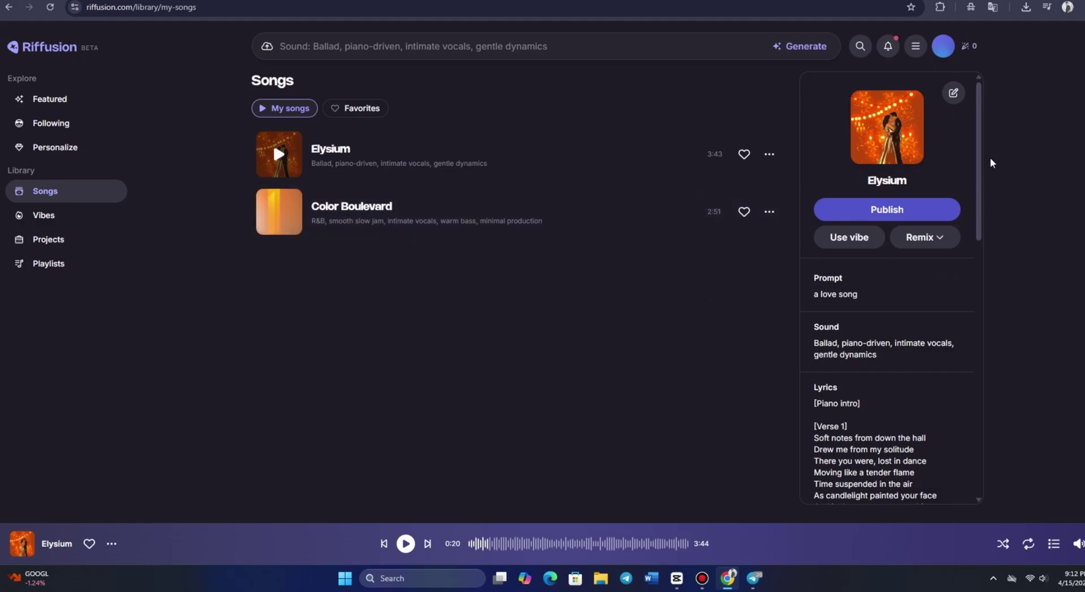
scroll(899, 218, "down", 10)
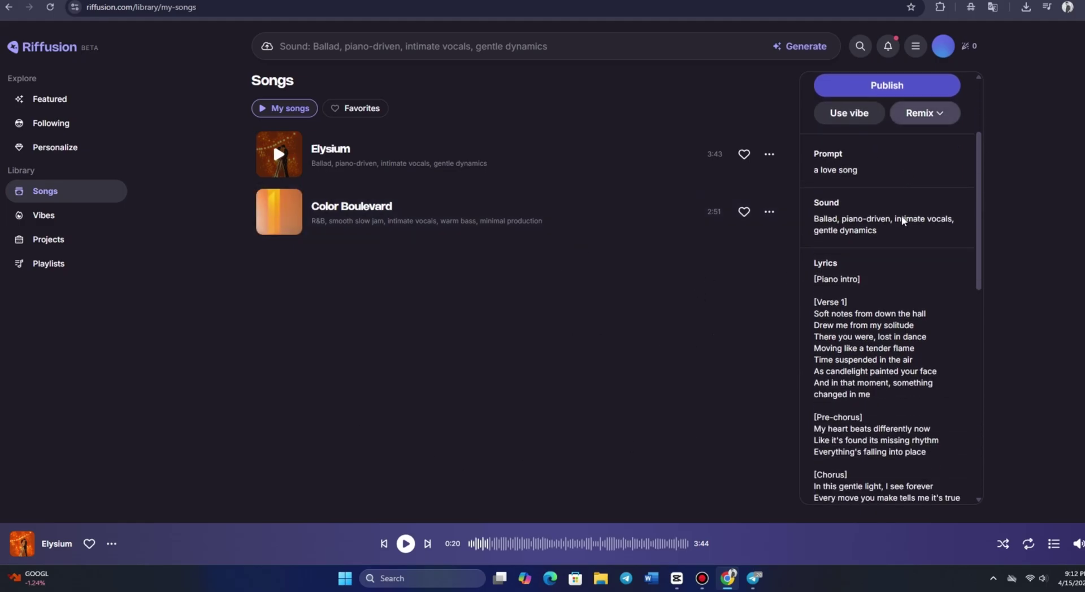
scroll(879, 264, "down", 2)
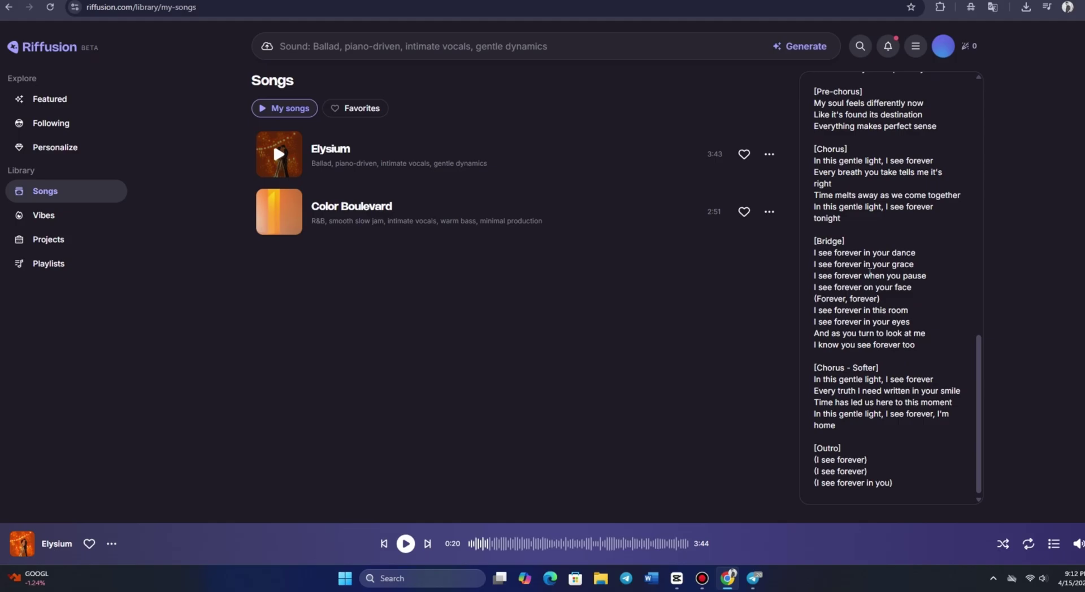
scroll(865, 260, "up", 10)
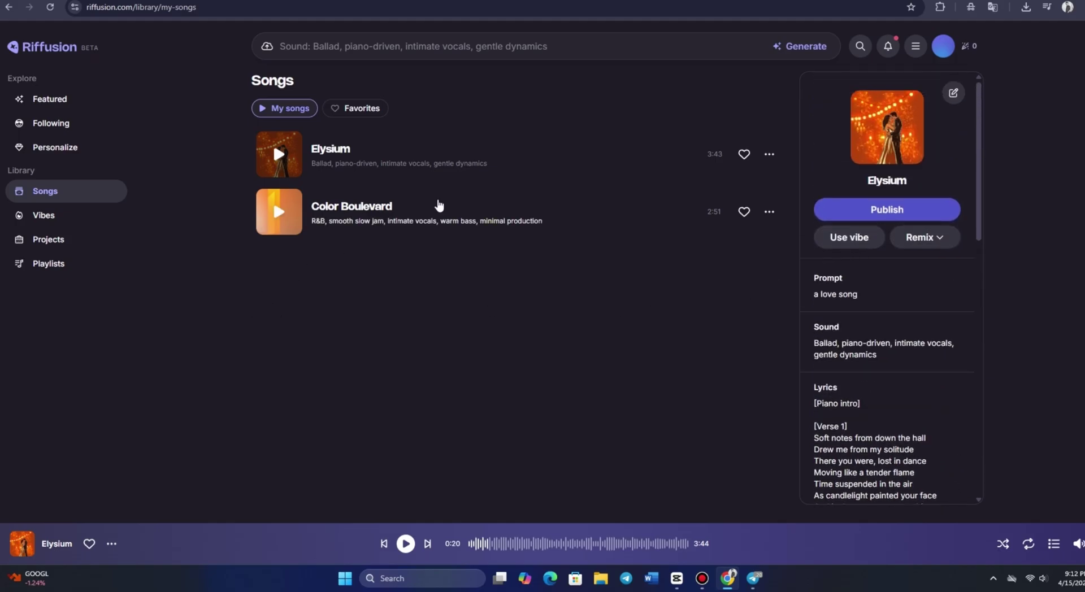
left_click(770, 155)
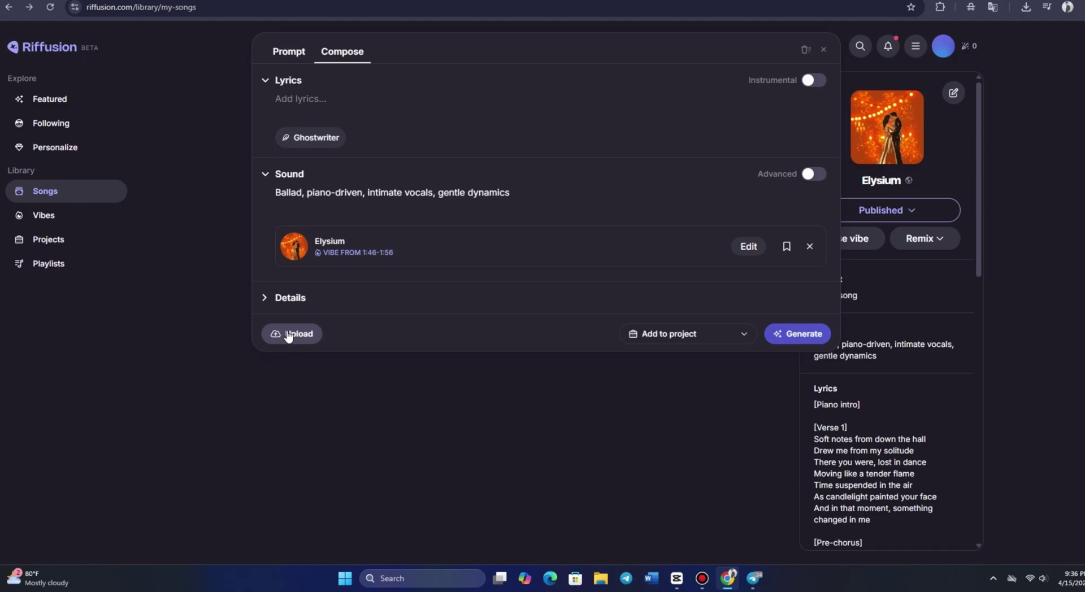
Have Ghostwriter write lyrics on the topic of a short commercial for coffee.
left_click(316, 141)
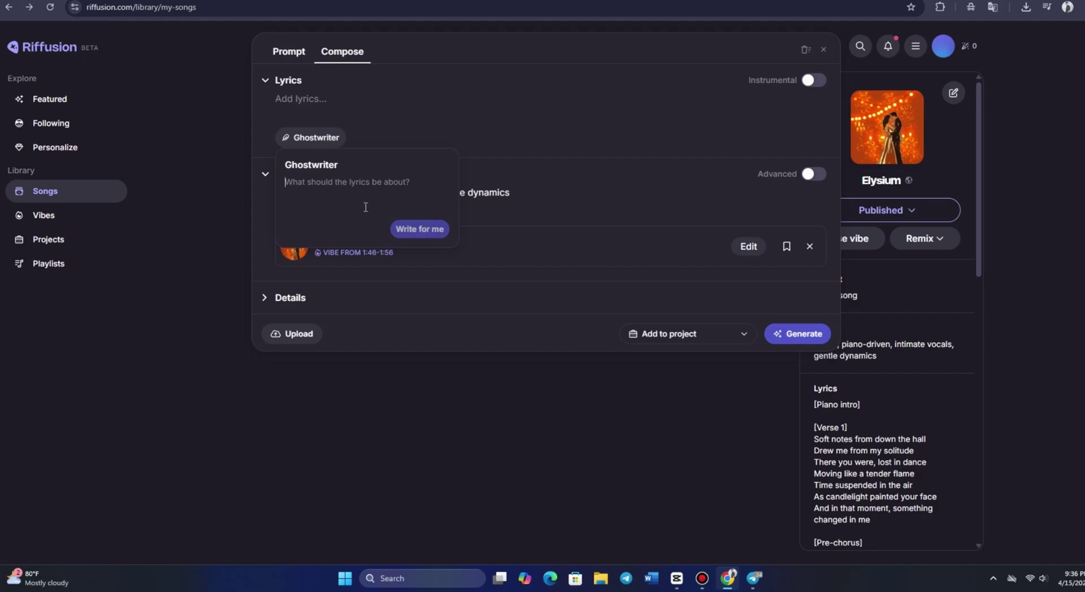
type("a")
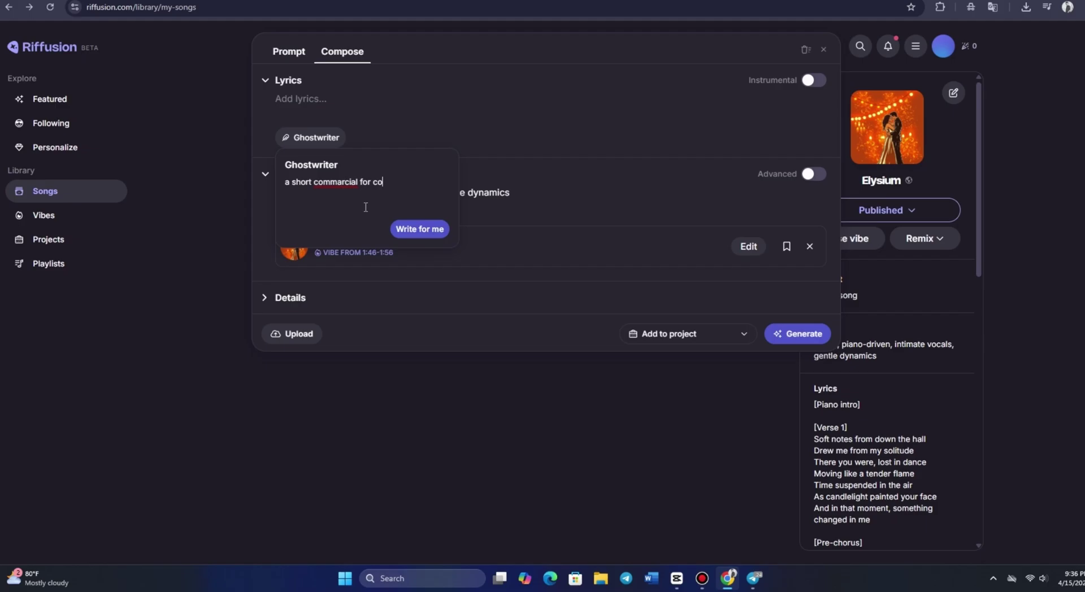
type("ee")
key("Return")
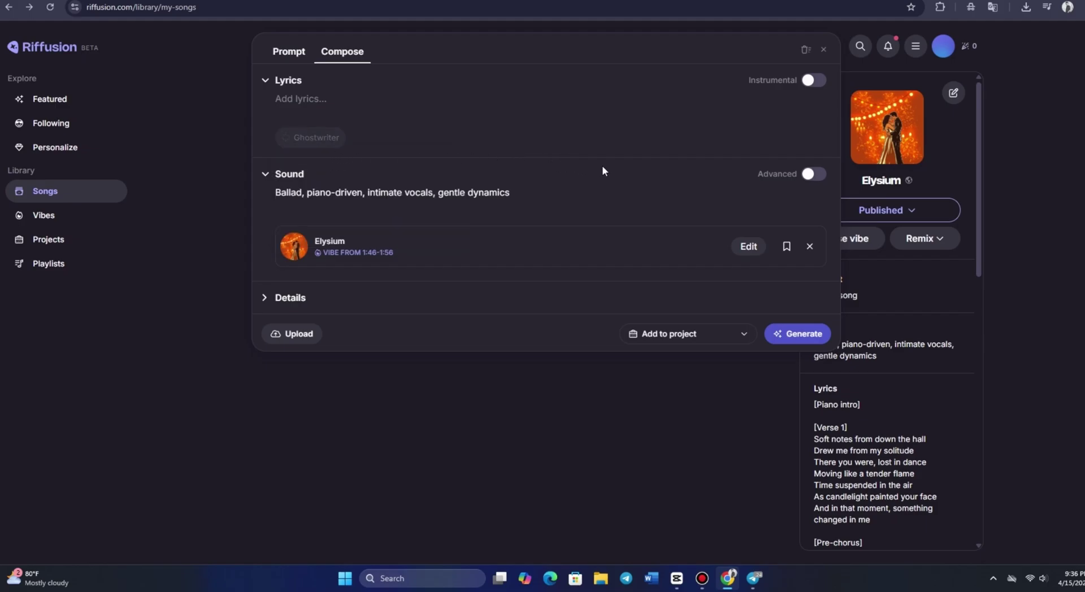
Enable Advanced sound settings, set prompt strength to about 46%, and expand the Details section.
left_click(815, 175)
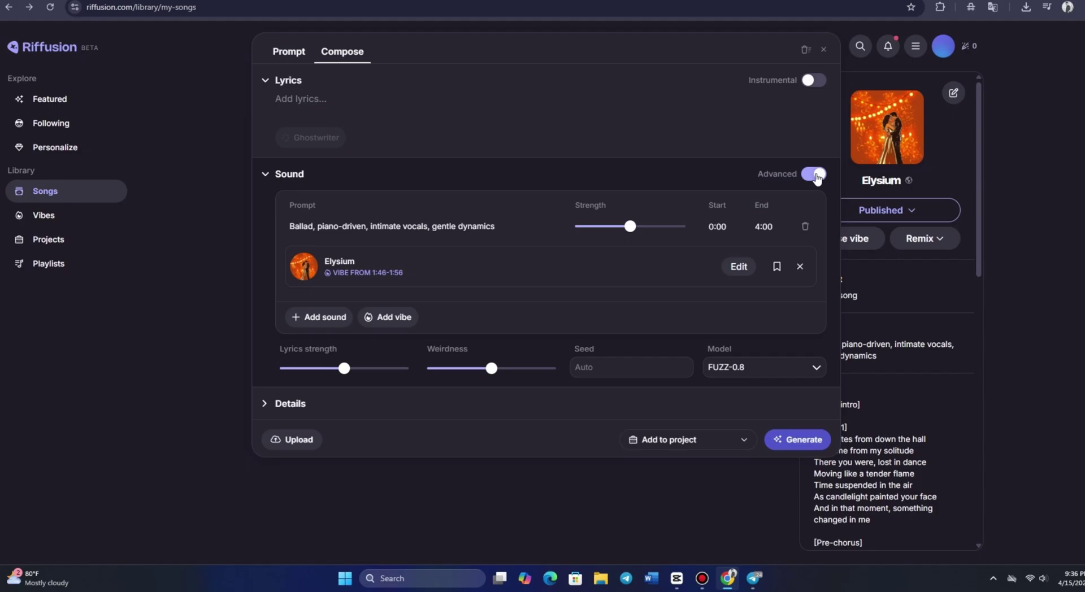
mouse_move(630, 227)
left_mouse_down()
mouse_move(610, 229)
mouse_move(627, 233)
left_mouse_up()
left_click(290, 405)
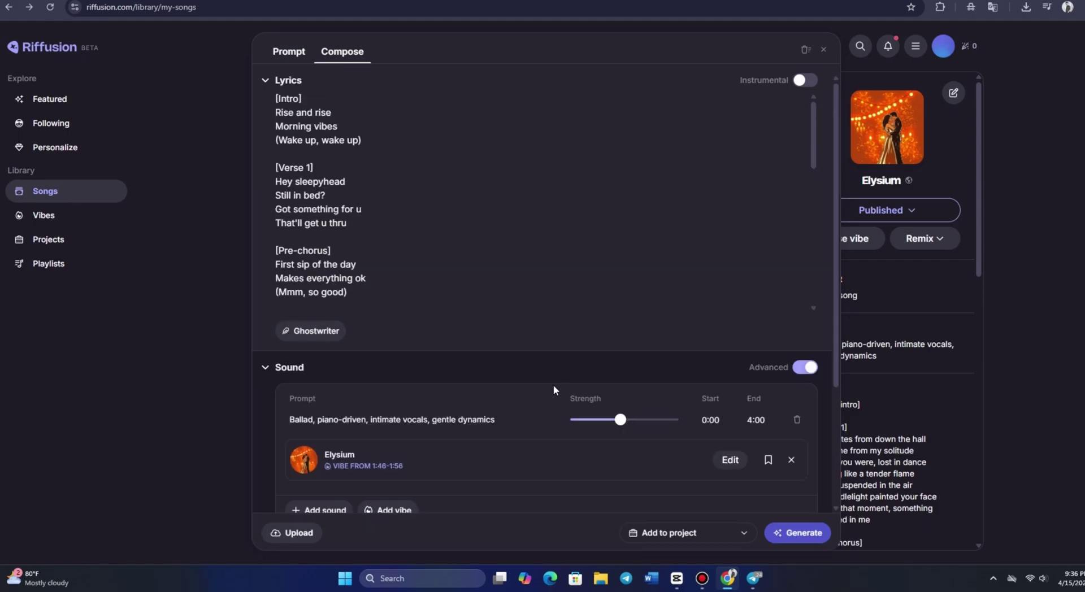
scroll(554, 385, "down", 3)
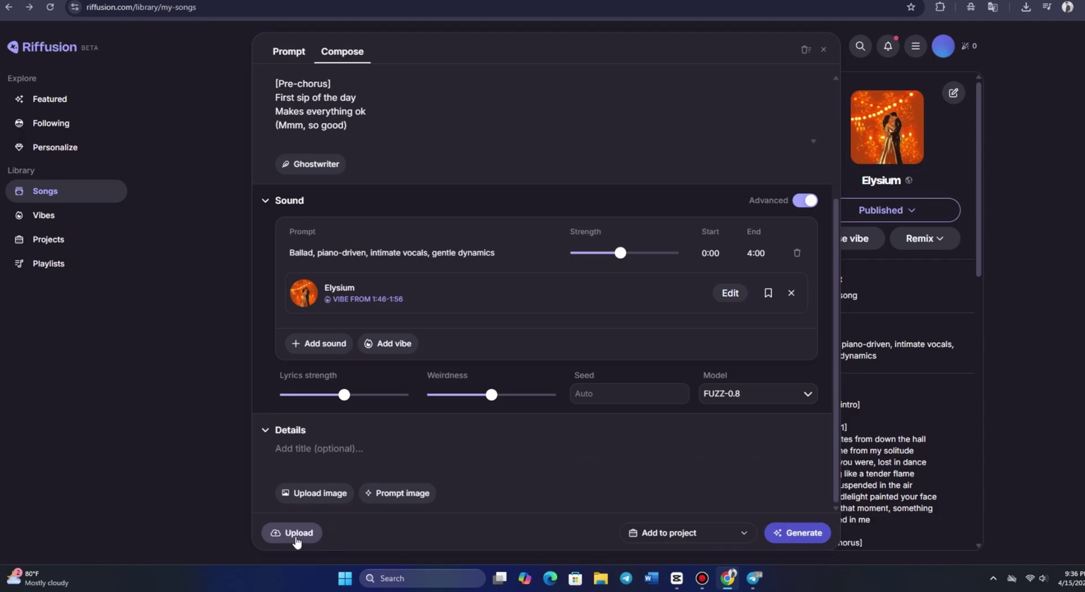
left_click(297, 533)
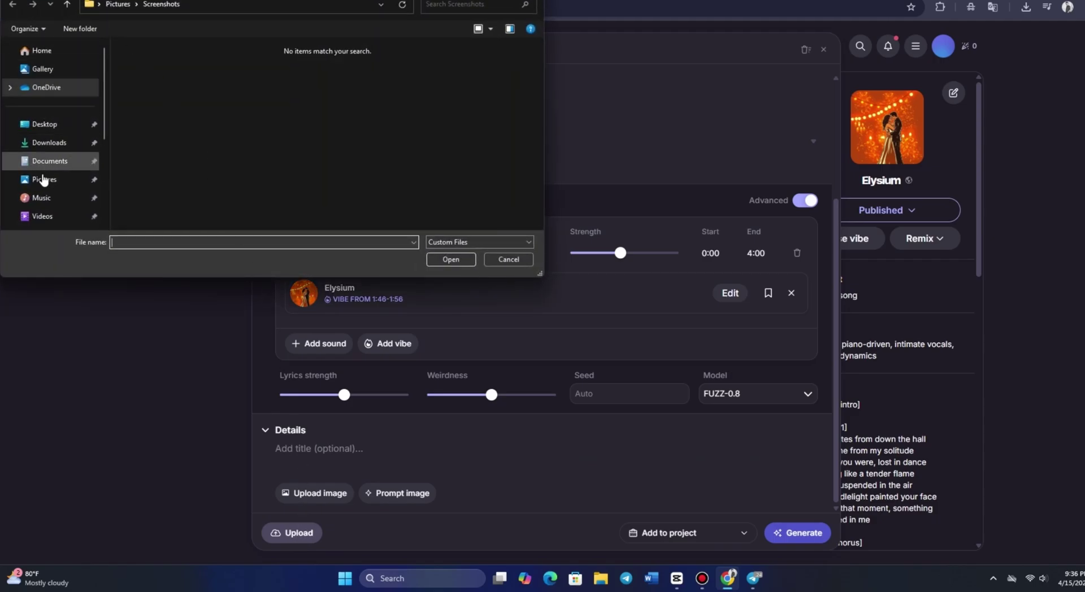
left_click(515, 260)
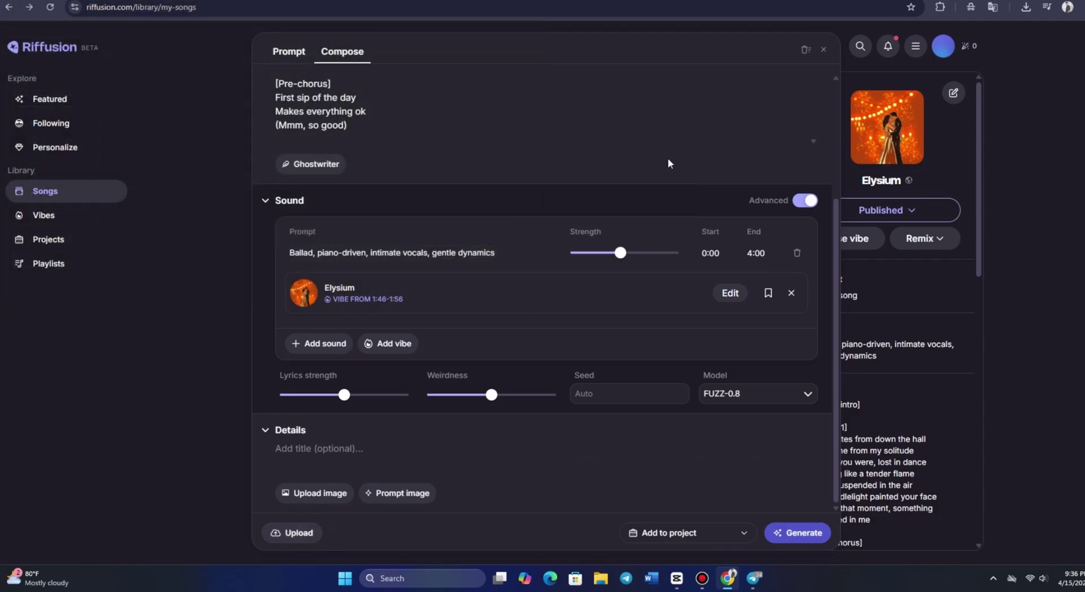
left_click(692, 536)
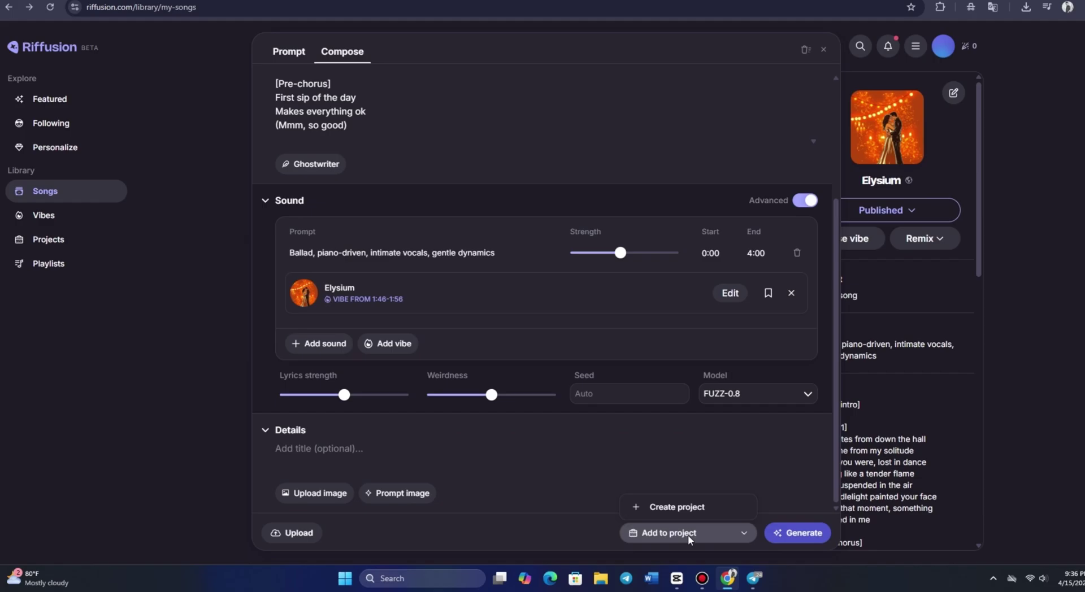
left_click(526, 462)
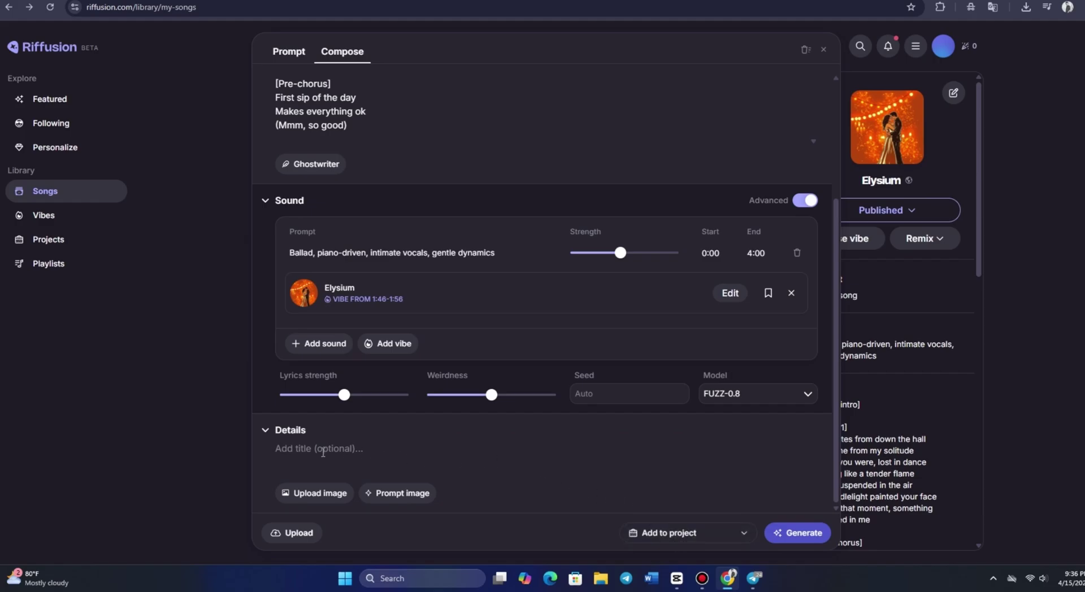
left_click(308, 536)
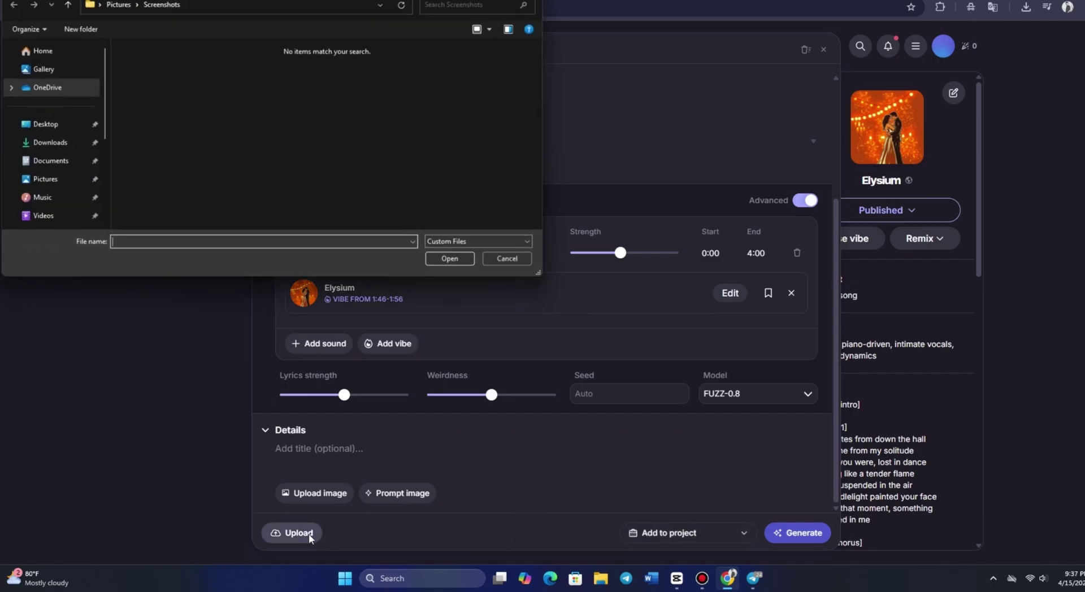
left_click(60, 148)
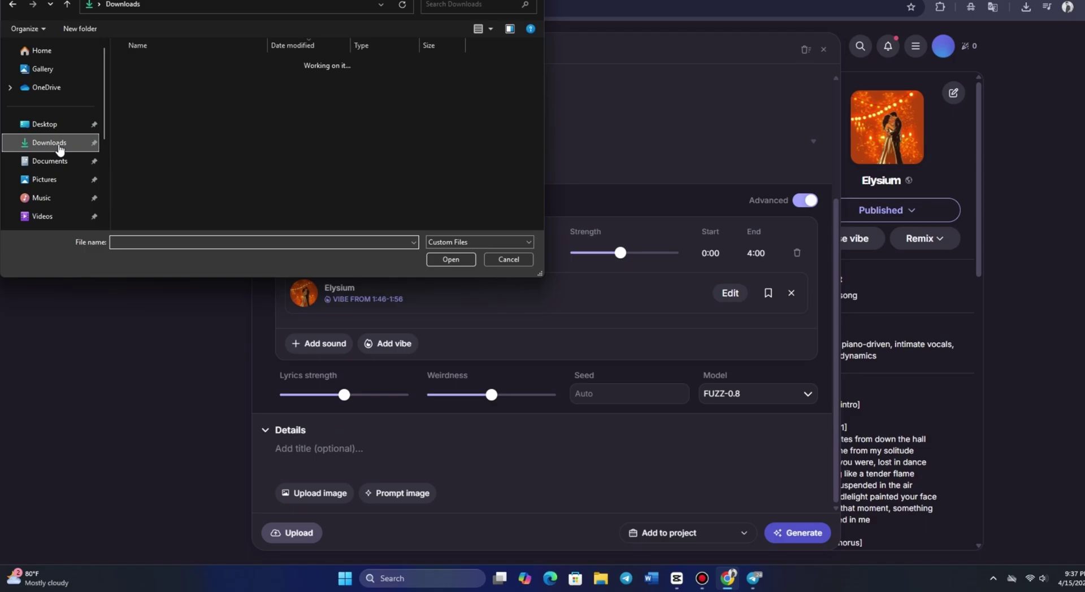
left_click(160, 79)
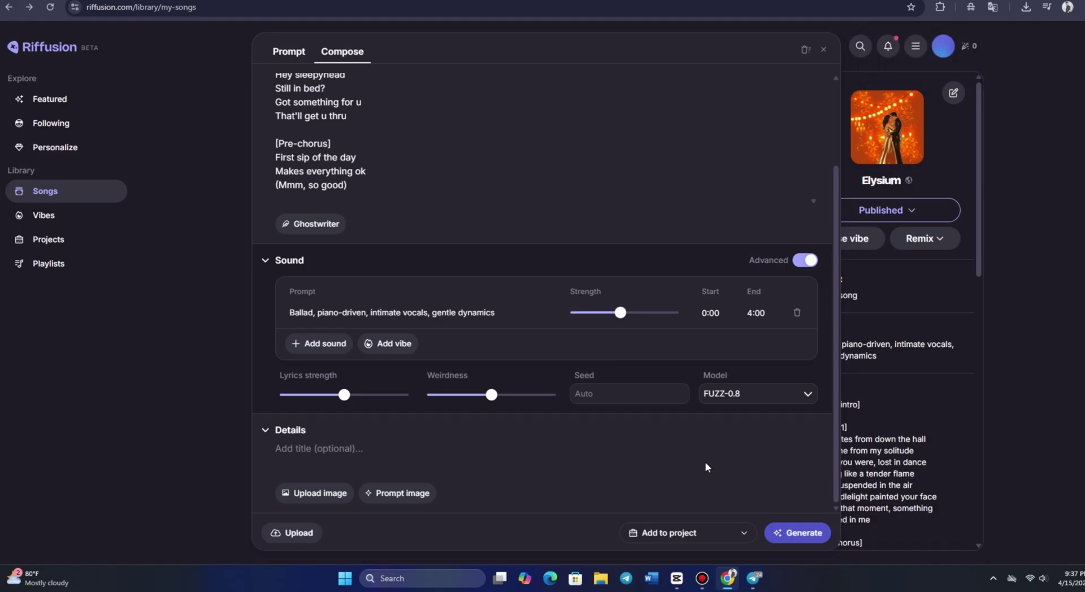
scroll(679, 475, "up", 1)
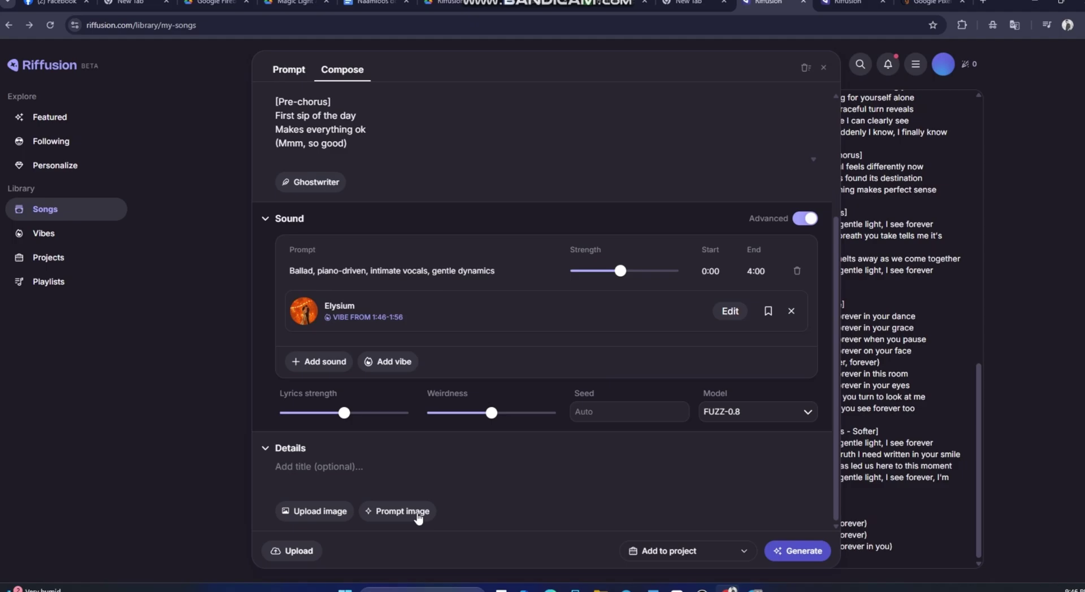
Try uploading an ElevenLabs MP3, then an MP4, from Downloads as reference audio.
left_click(292, 551)
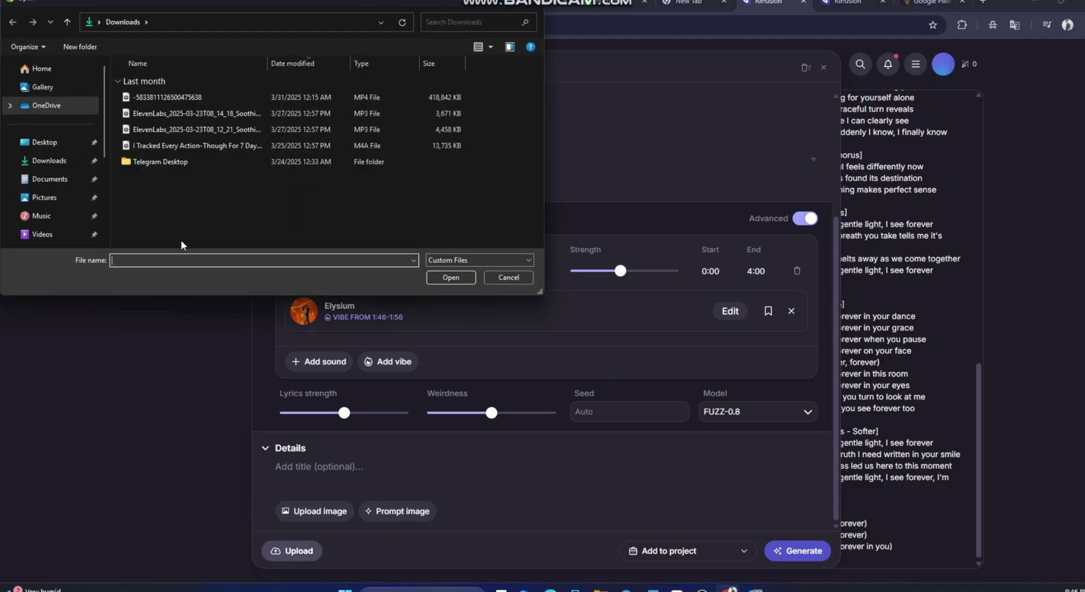
double_click(147, 139)
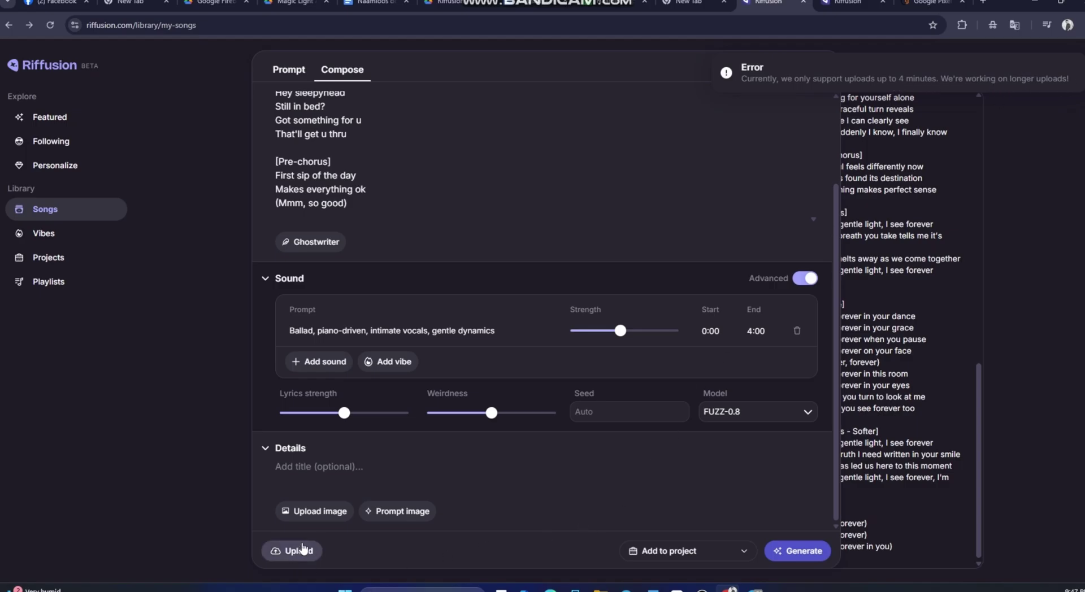
left_click(303, 549)
left_click(161, 113)
left_click(153, 100)
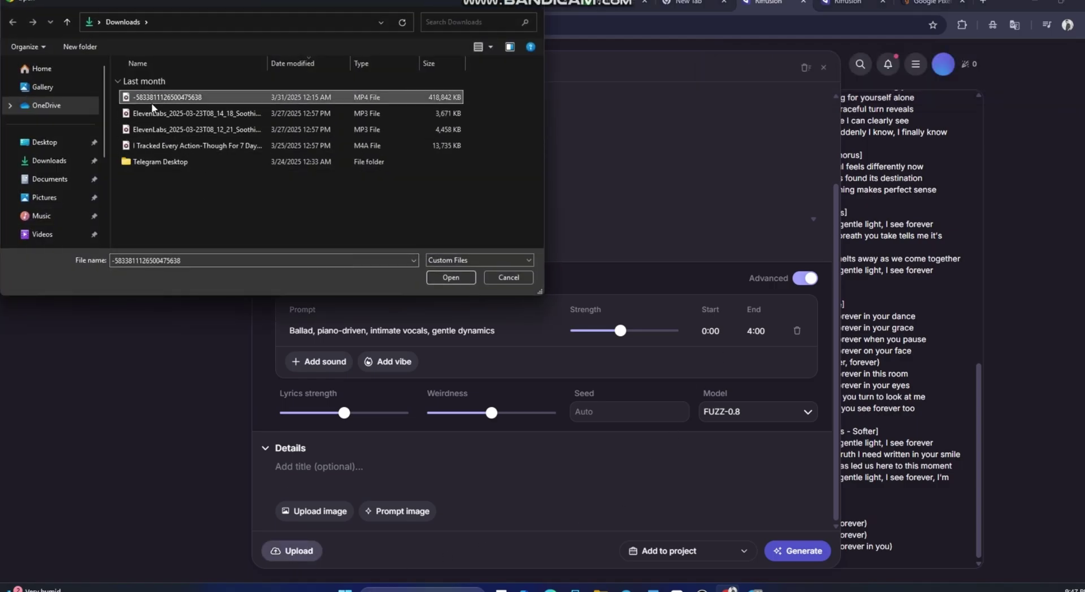
double_click(153, 102)
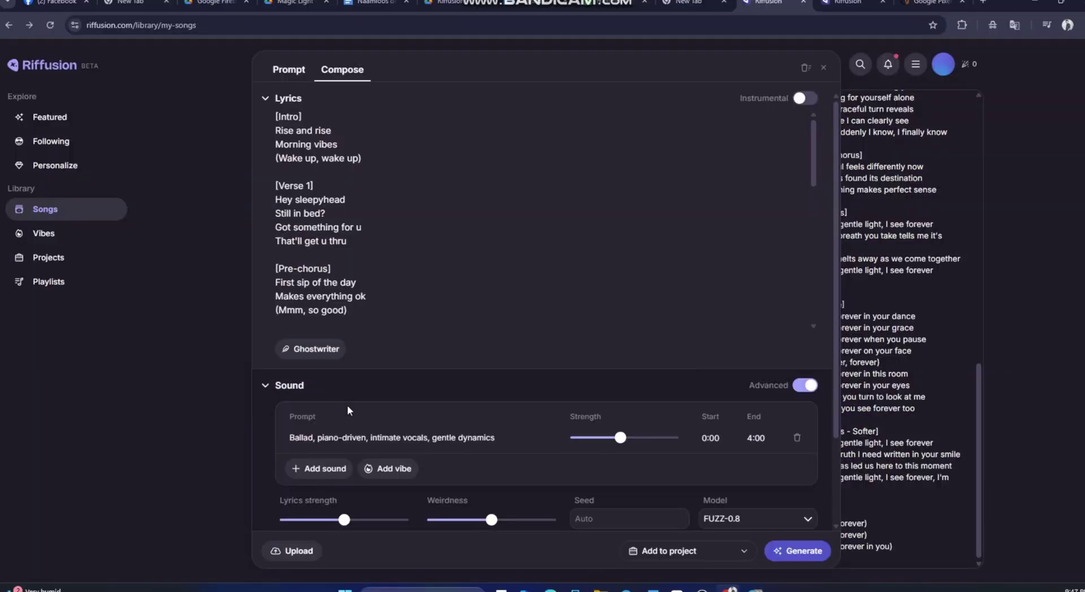
scroll(566, 328, "down", 10)
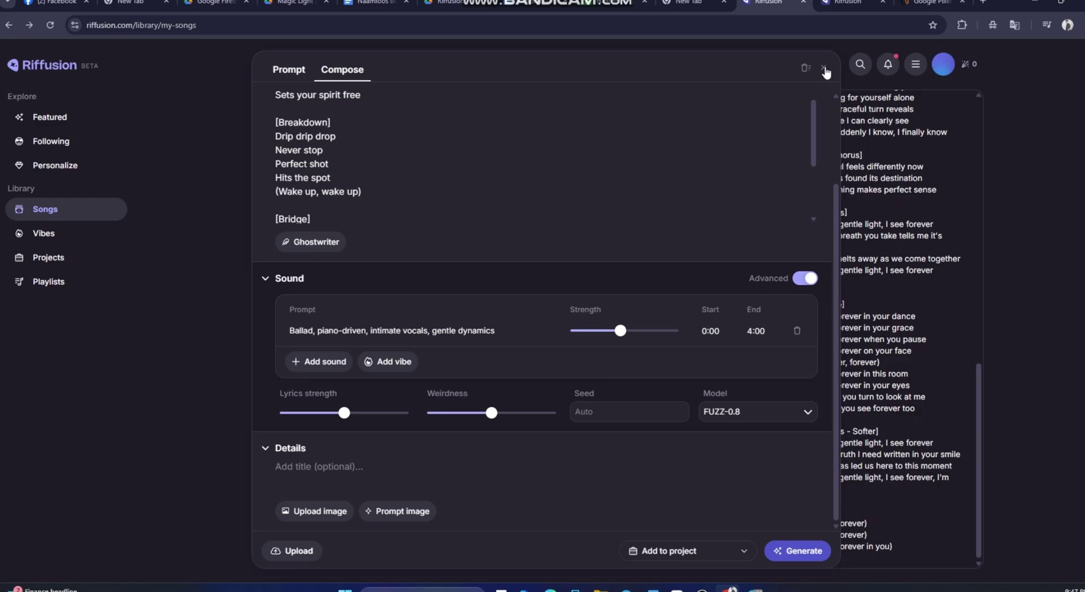
Close the composer and return to the Riffusion Featured home page.
left_click(825, 69)
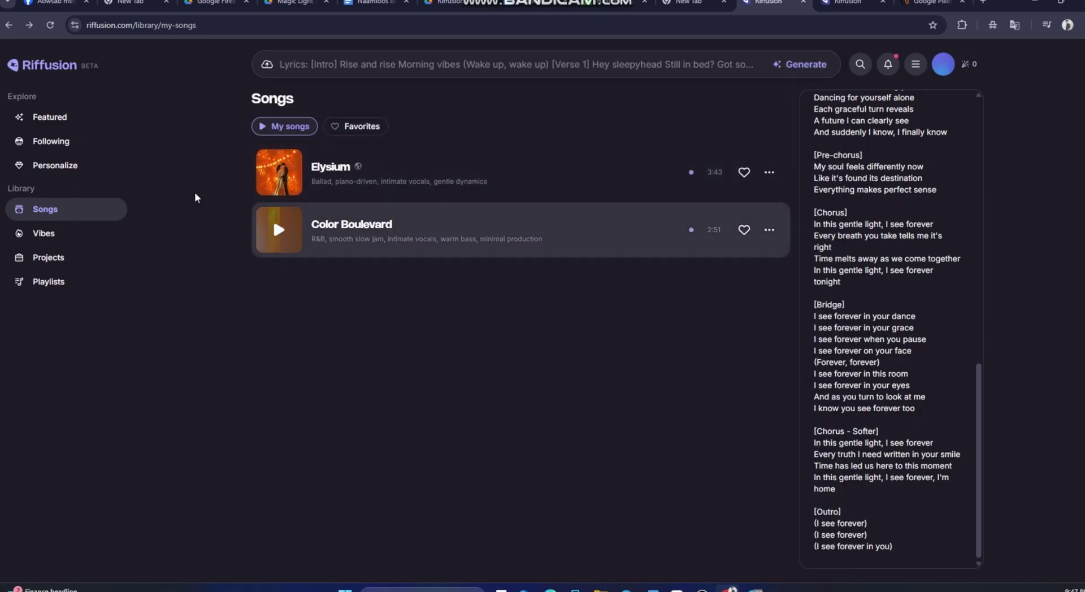
left_click(46, 69)
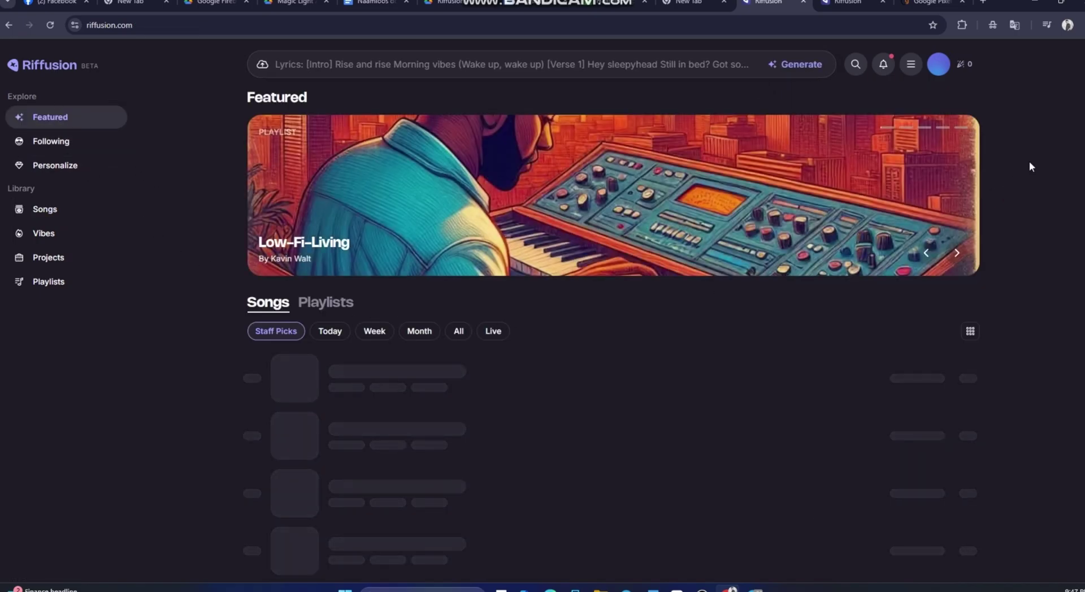